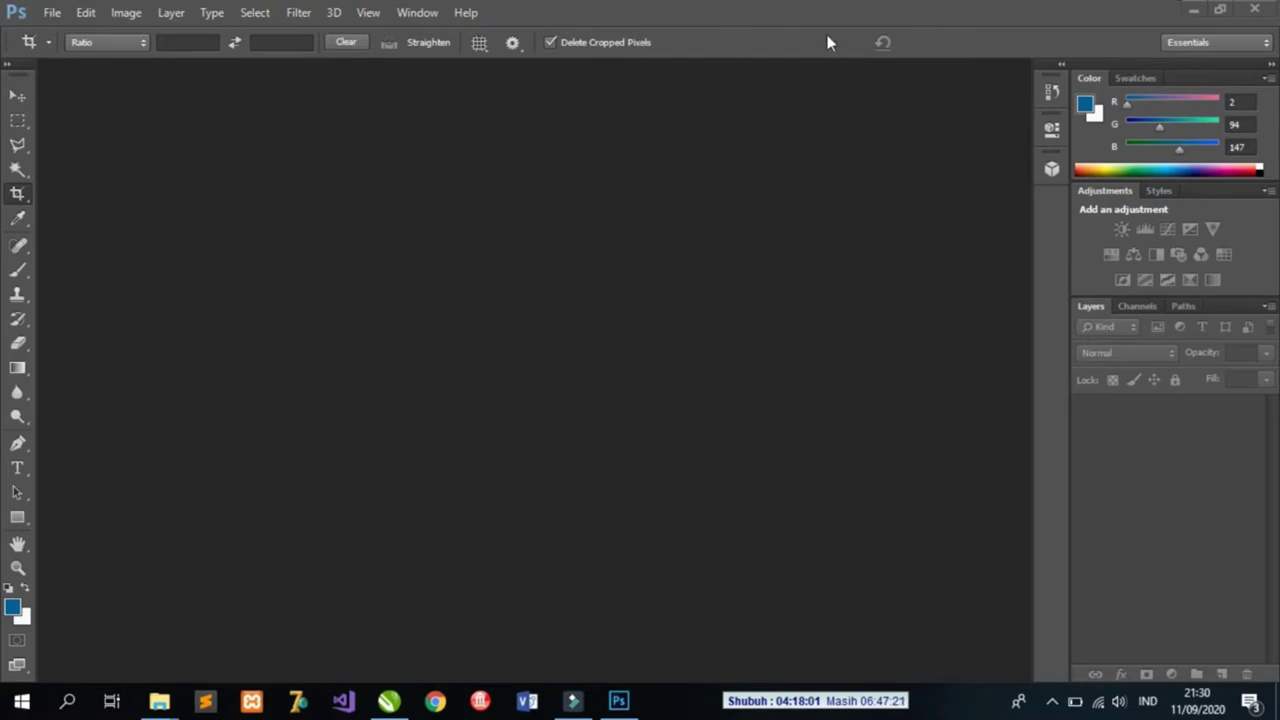
- Open the beach portrait JPG from the Foto folder on drive Master (E:)
left_click(52, 13)
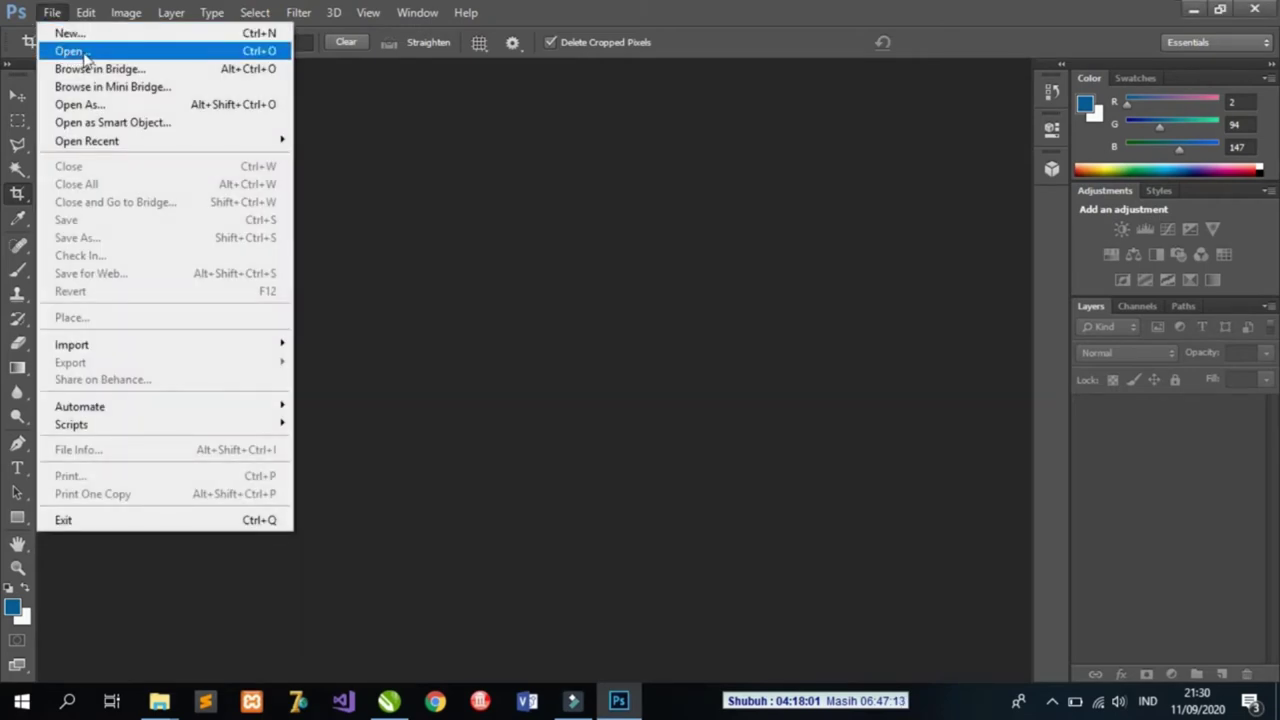
left_click(86, 55)
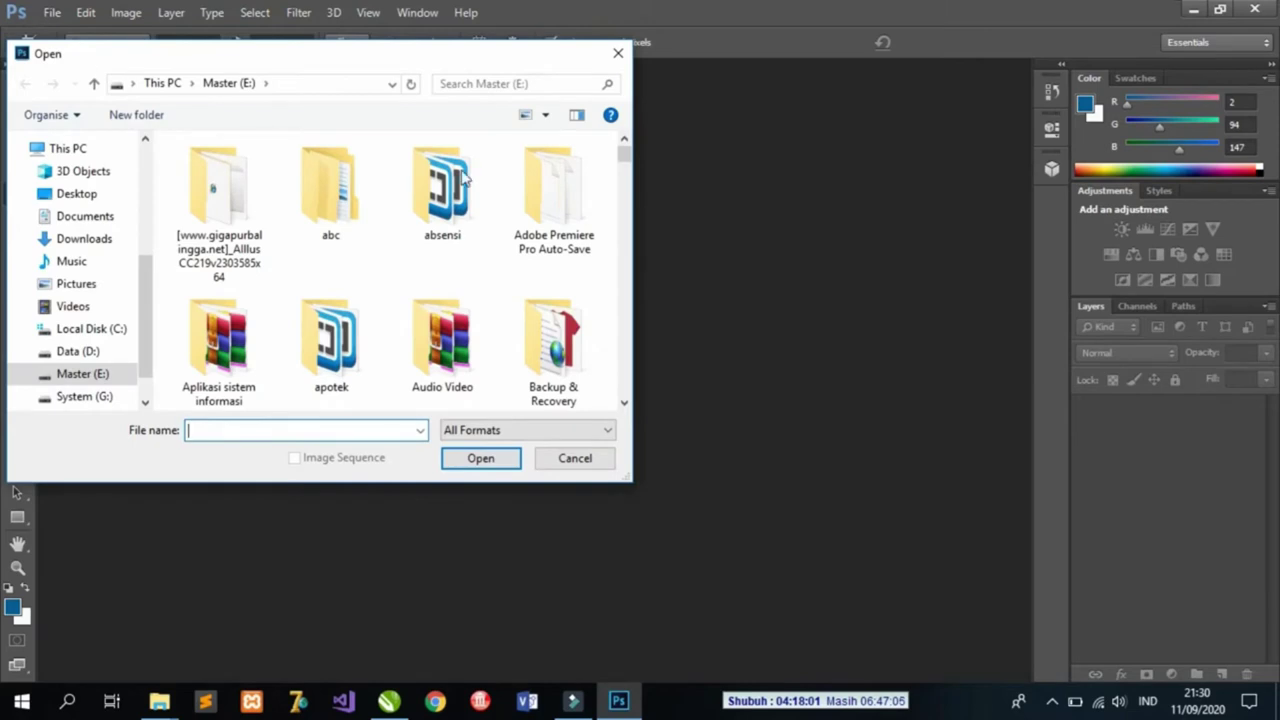
left_click(624, 405)
left_click(624, 405)
left_click(624, 404)
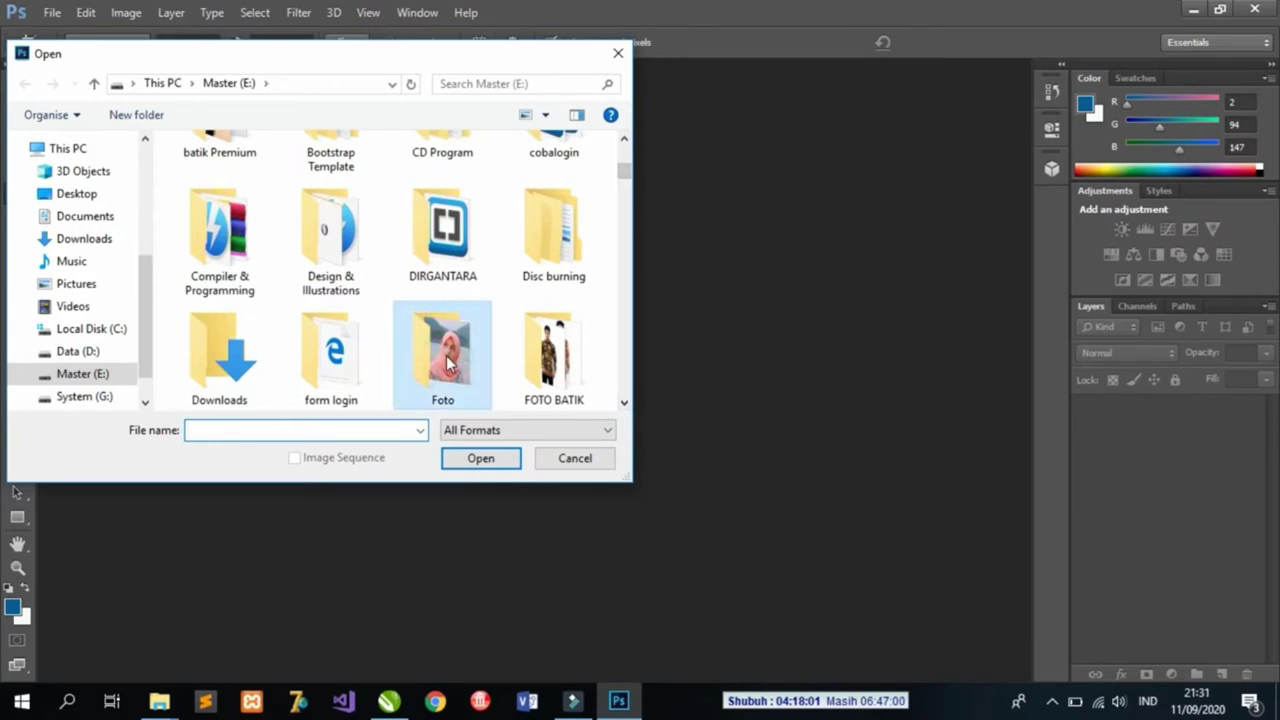
double_click(447, 364)
left_click(230, 212)
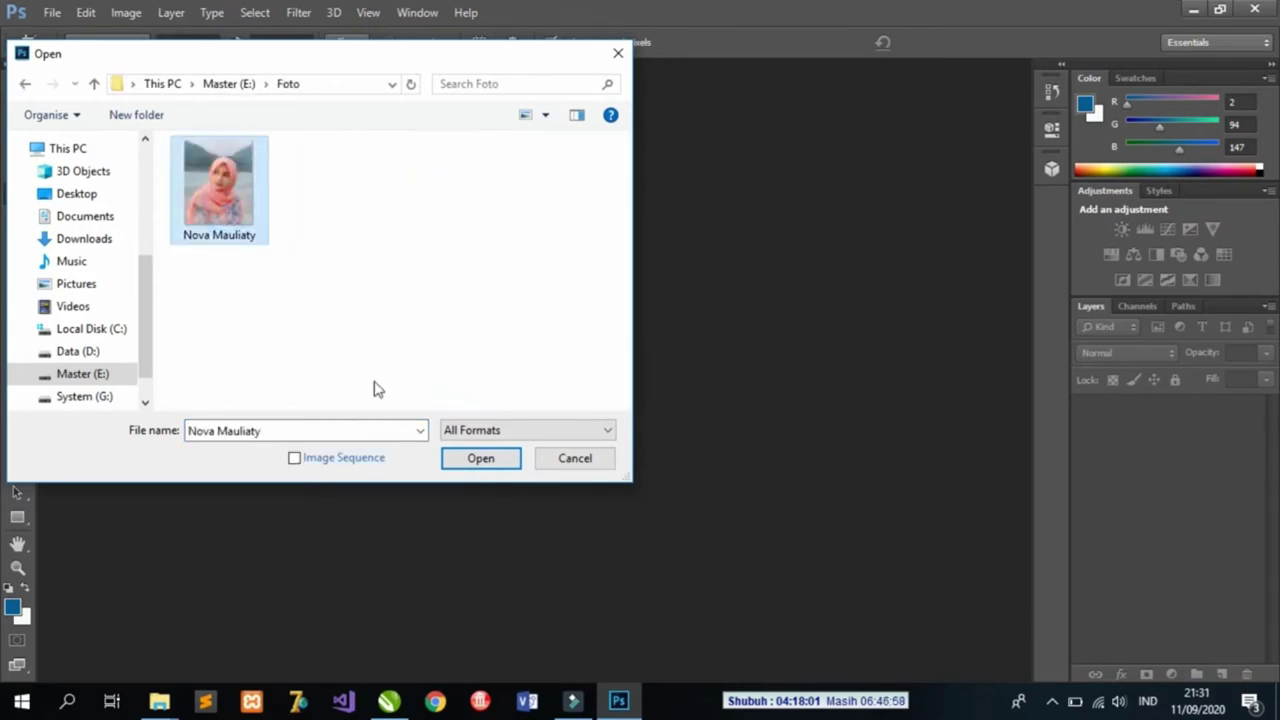
left_click(459, 457)
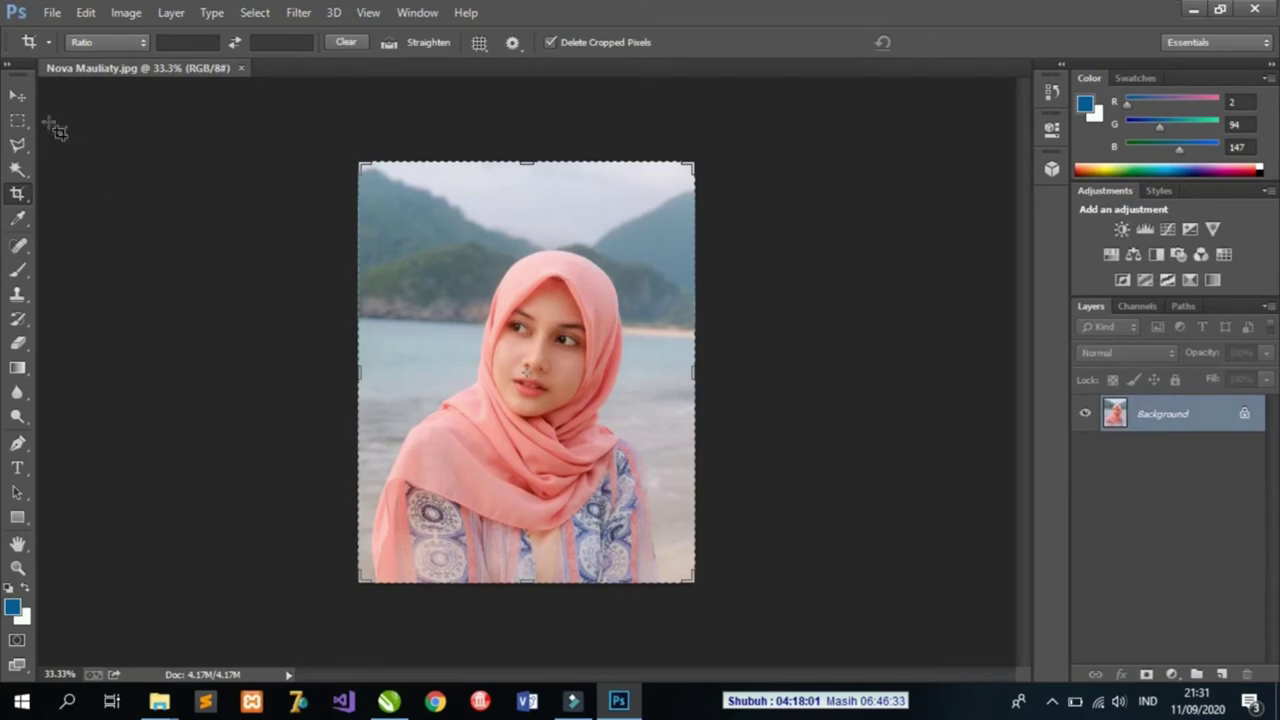
- Switch to the Move tool so the crop border disappears
left_click(17, 95)
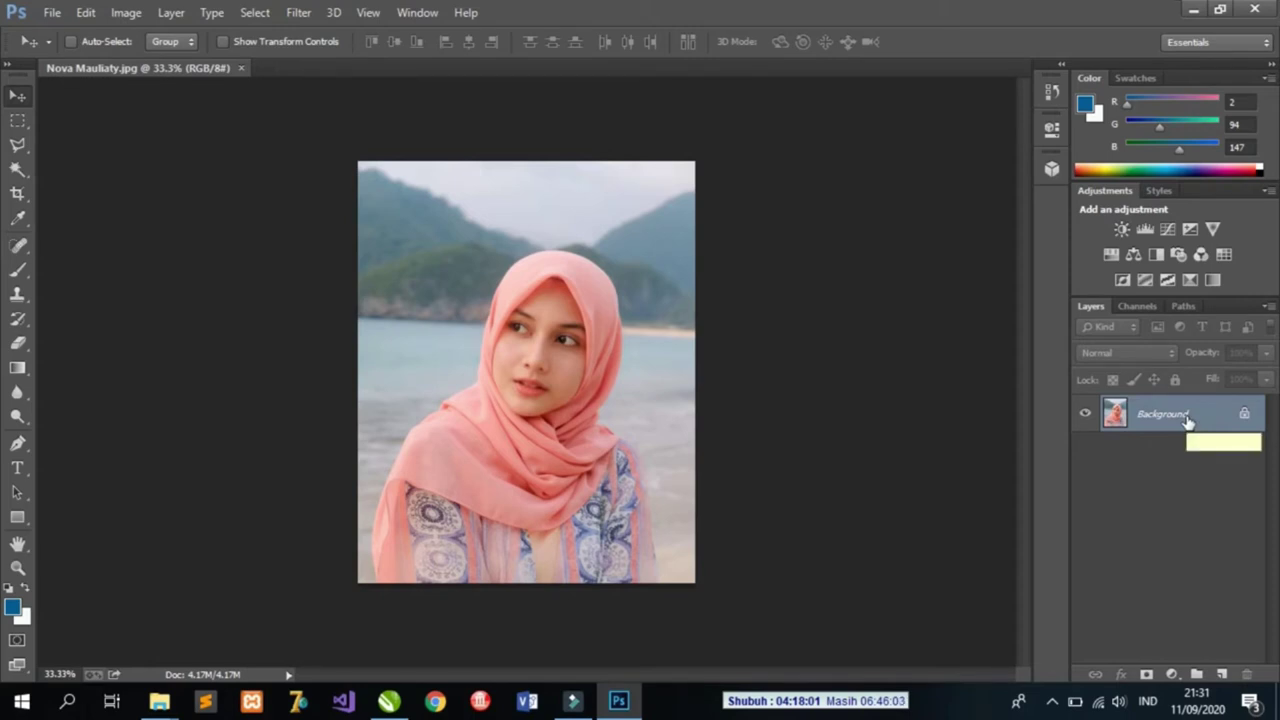
- Duplicate the Background layer into Layer 1 with Ctrl+J, then browse the Select and Layer menus
key("ctrl+j")
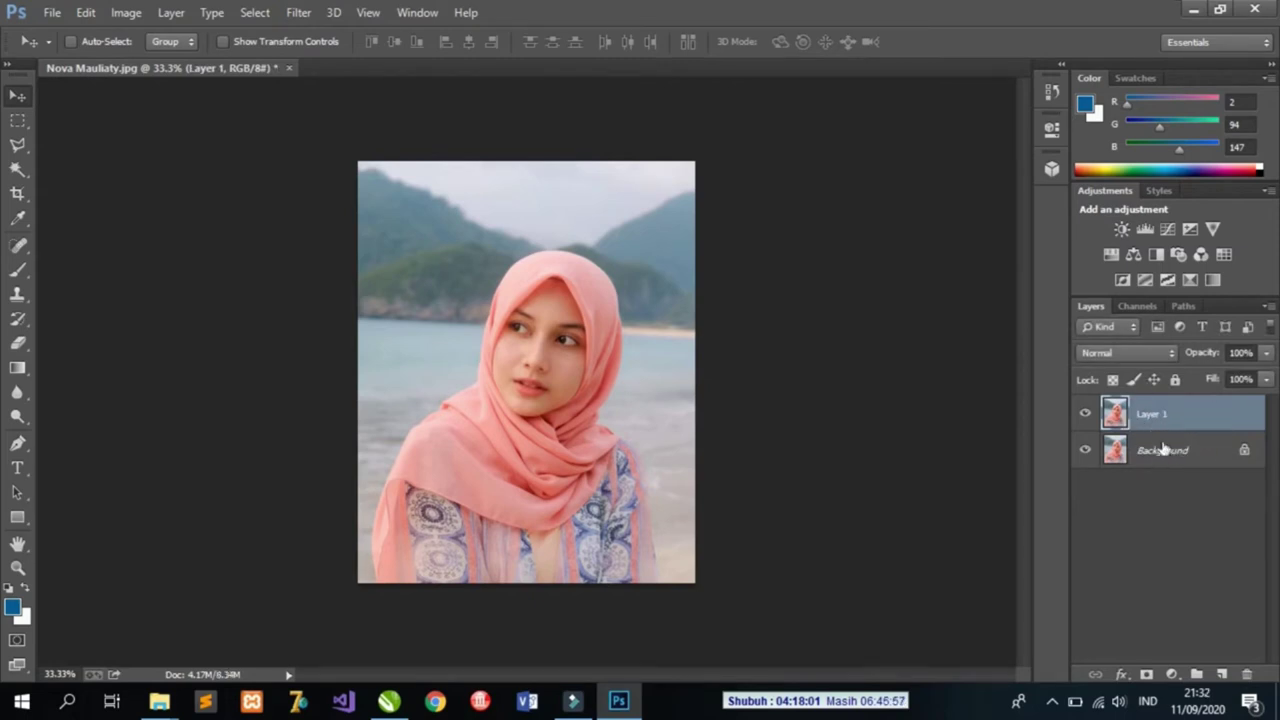
left_click(248, 14)
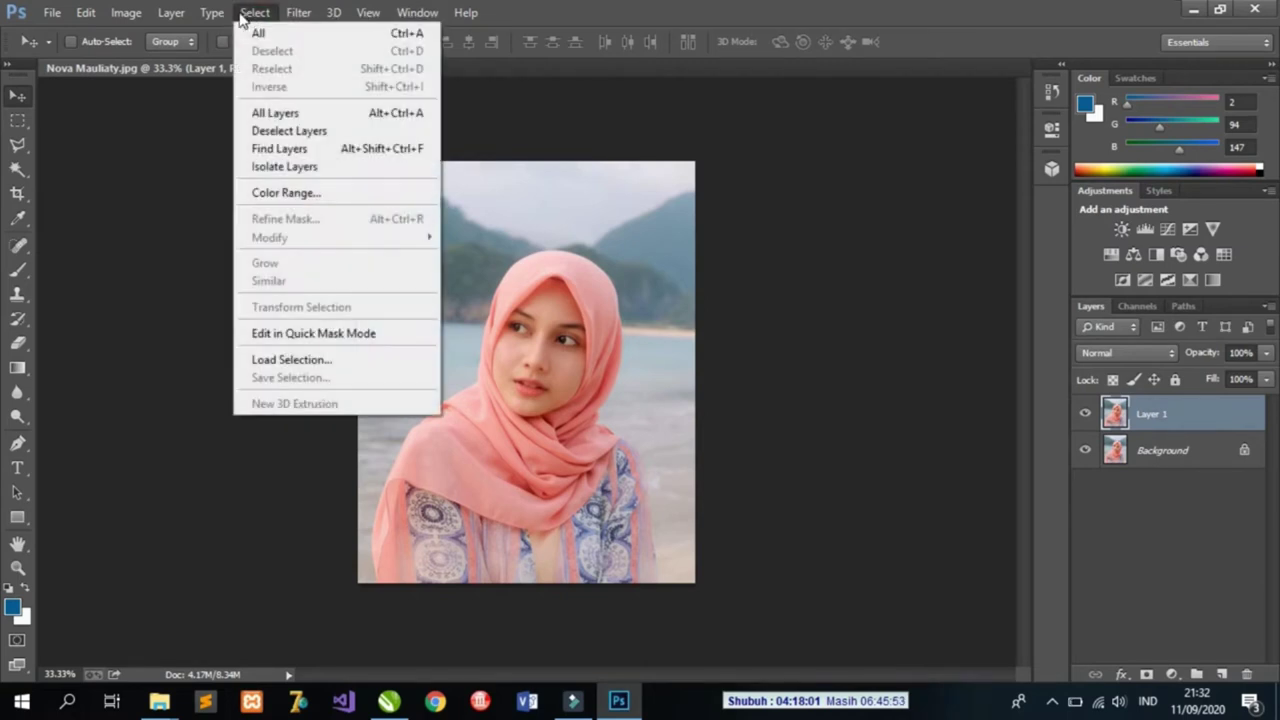
left_click(243, 16)
left_click(126, 14)
left_click(168, 16)
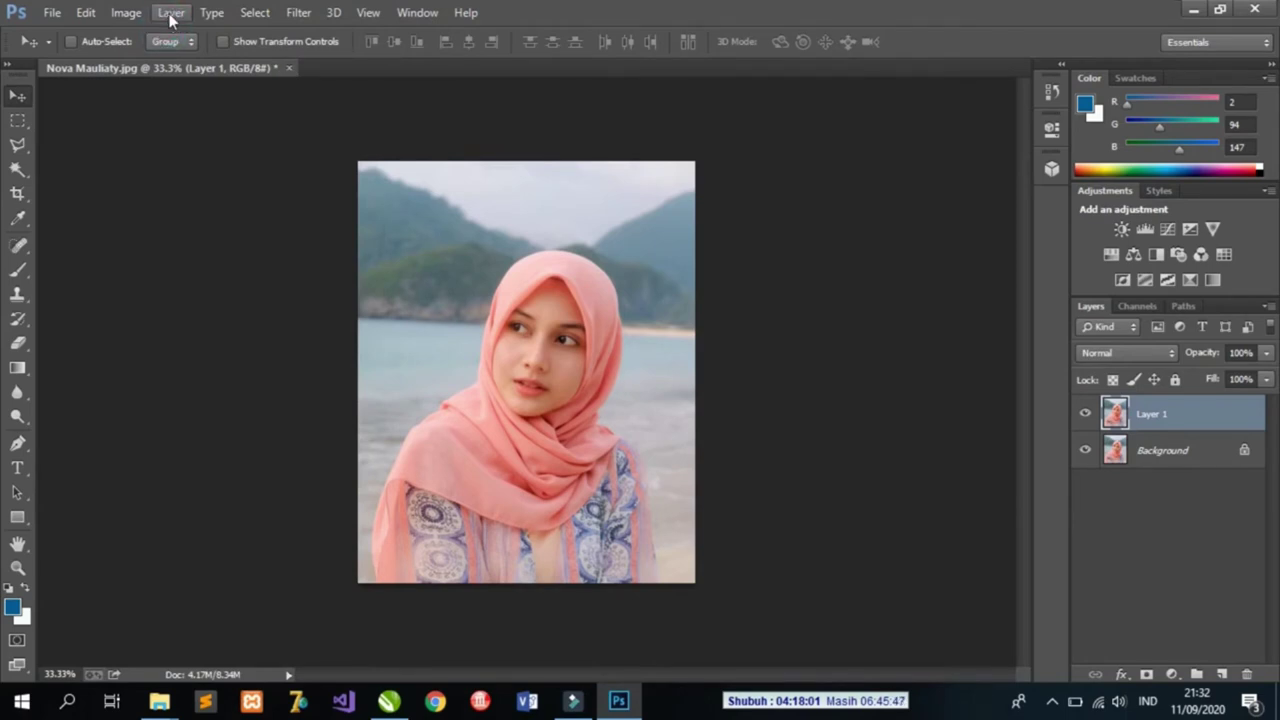
left_click(170, 14)
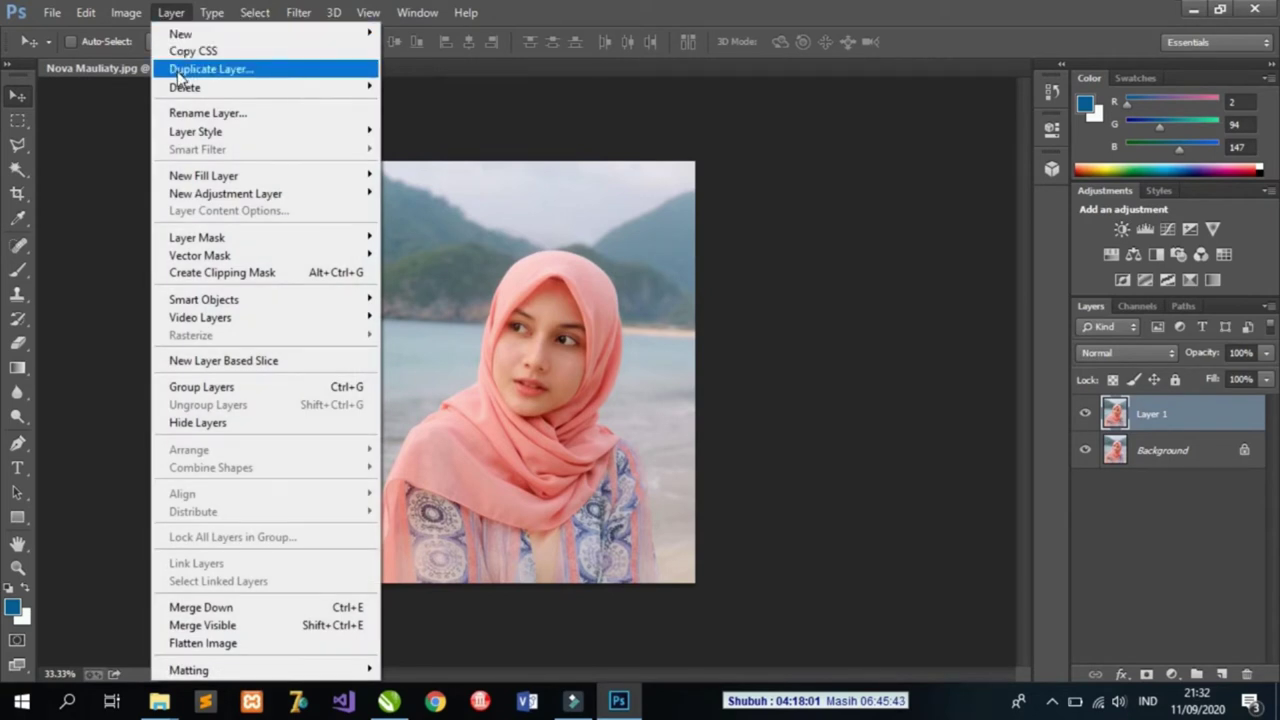
left_click(497, 105)
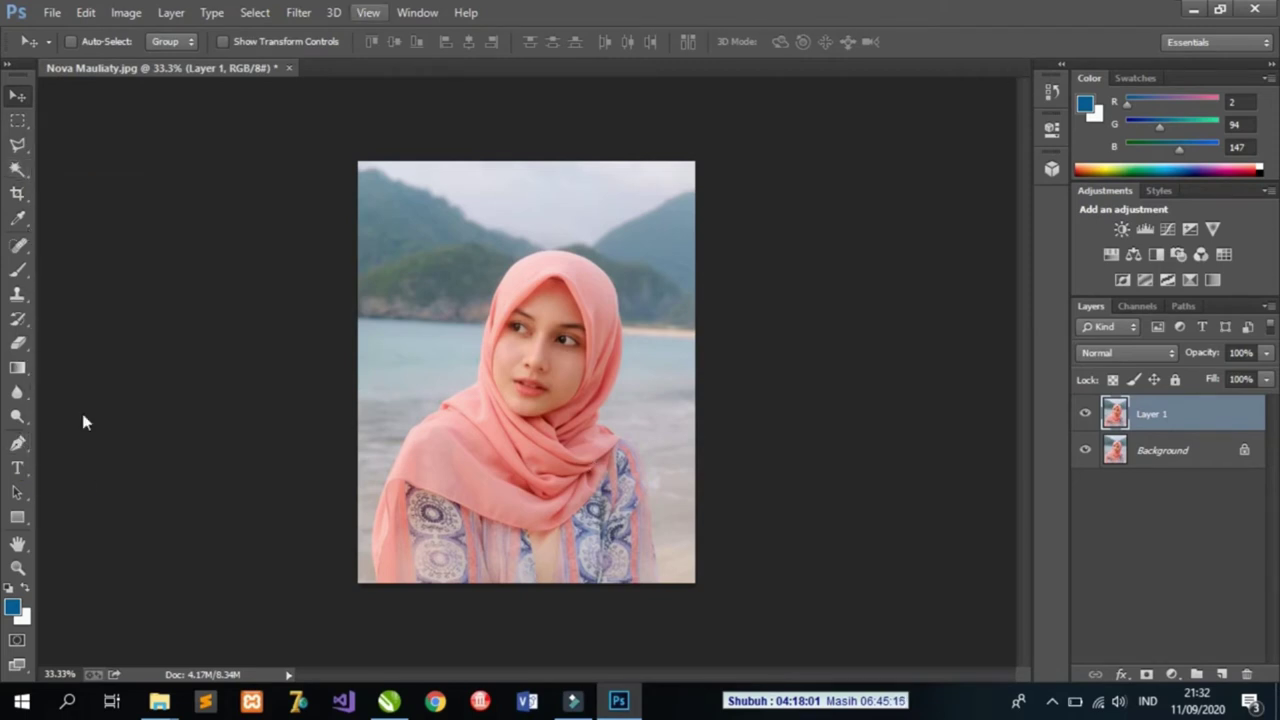
- Zoom the photo in to 50% and then 66.7%, then return to the Move tool
left_click(18, 568)
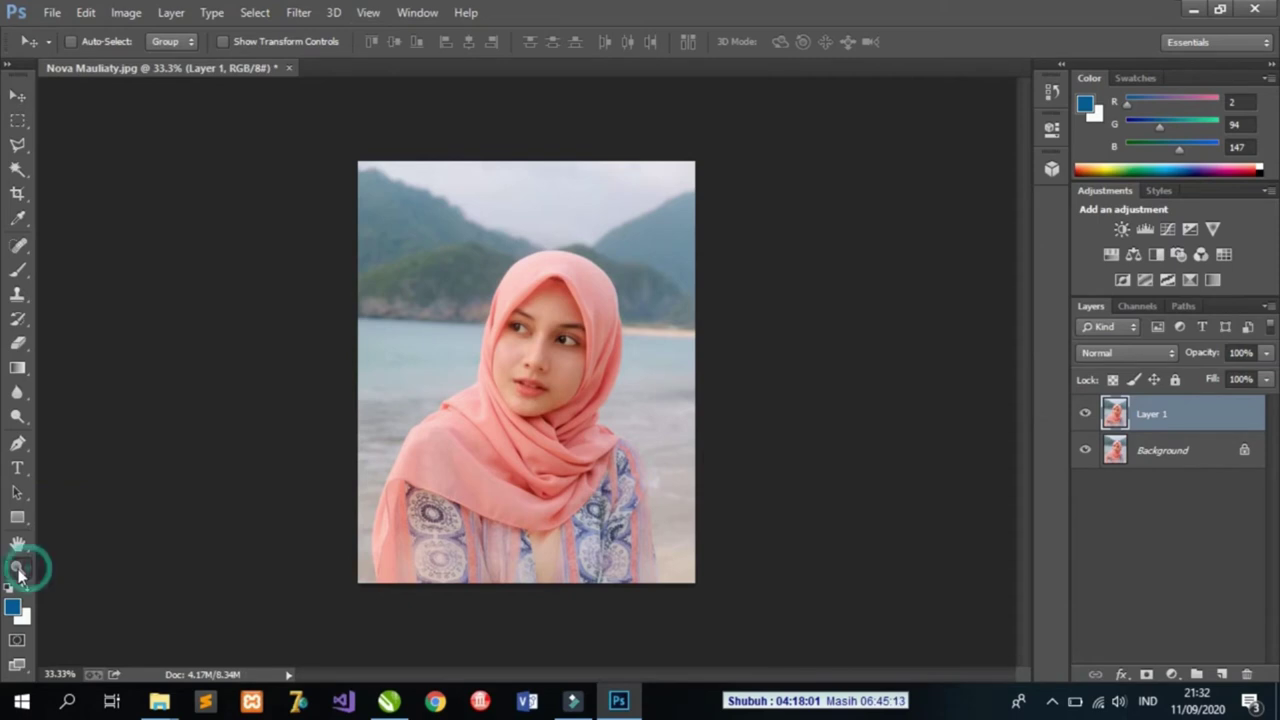
left_click(424, 554)
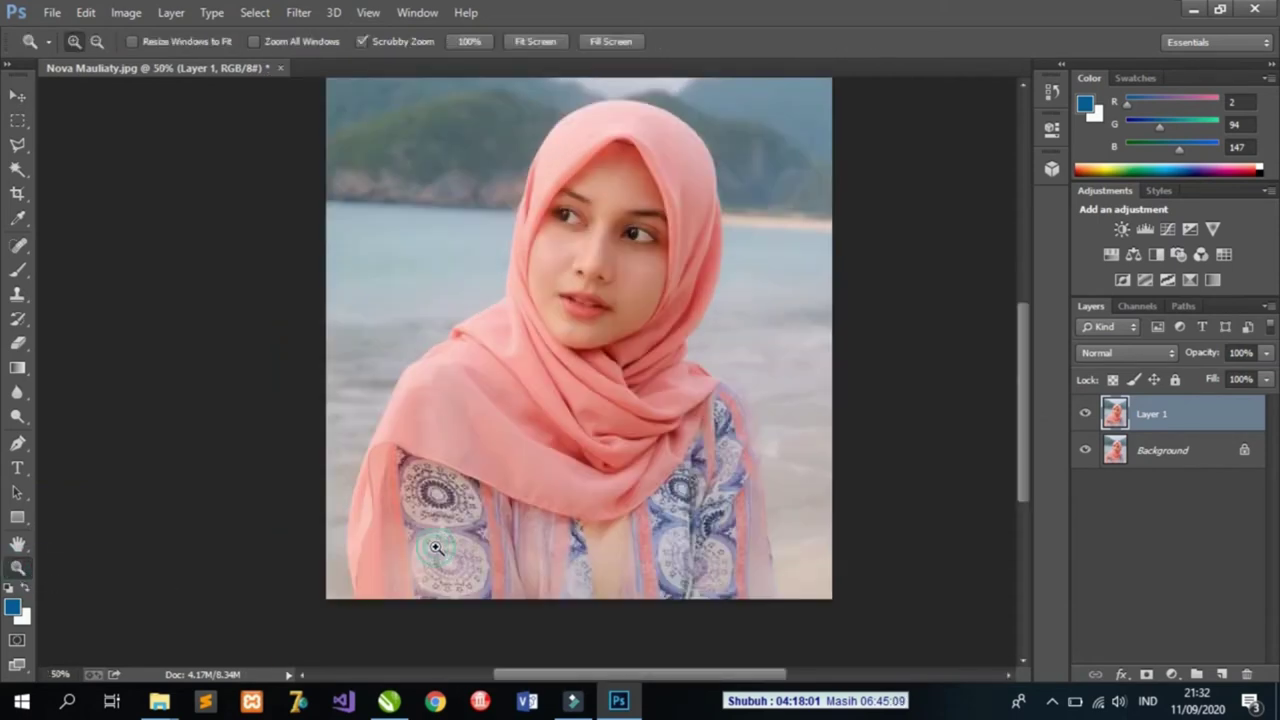
left_click(436, 547)
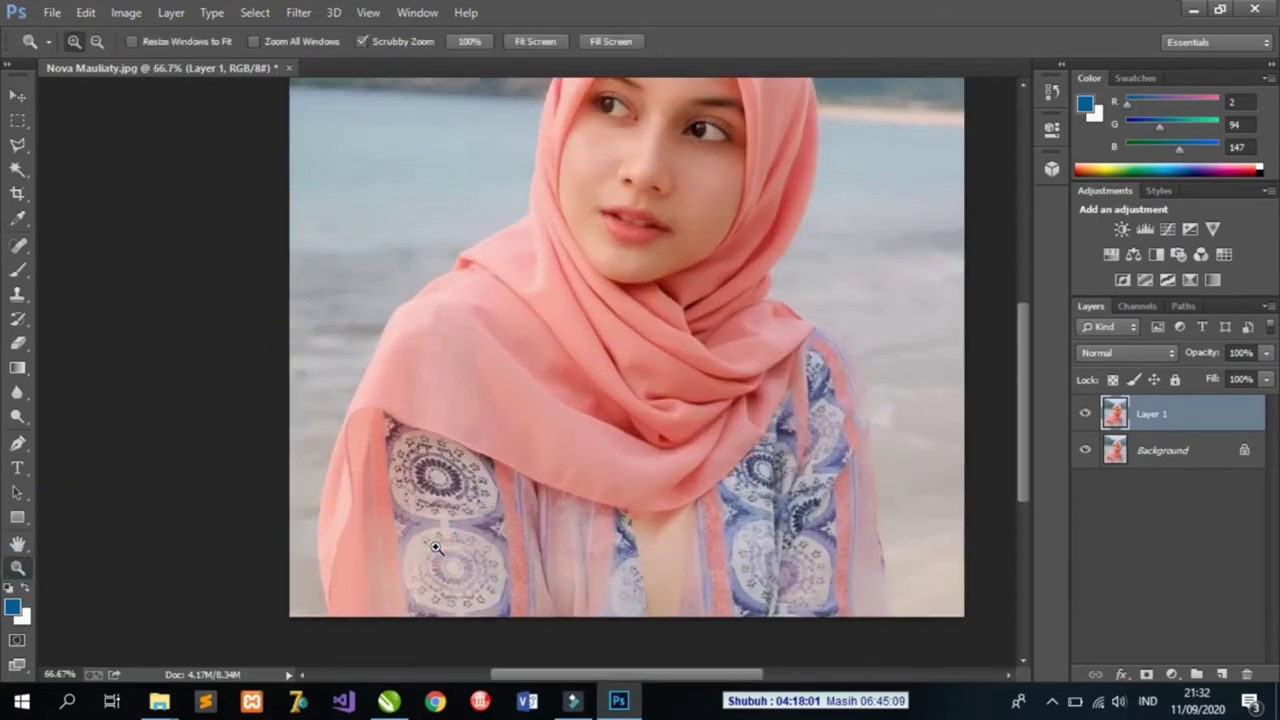
left_click(19, 96)
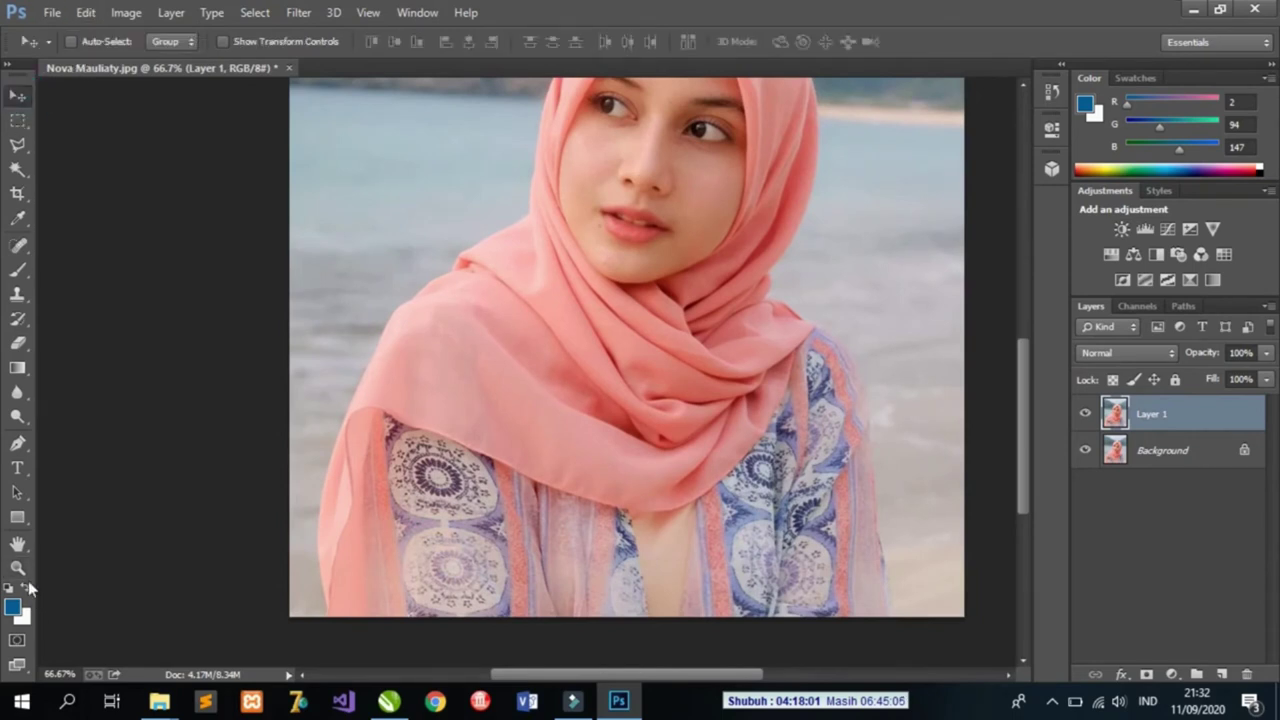
- Start a Pen path at the bottom-left and trace anchors up the shawl's left side to the shoulder
left_click(18, 446)
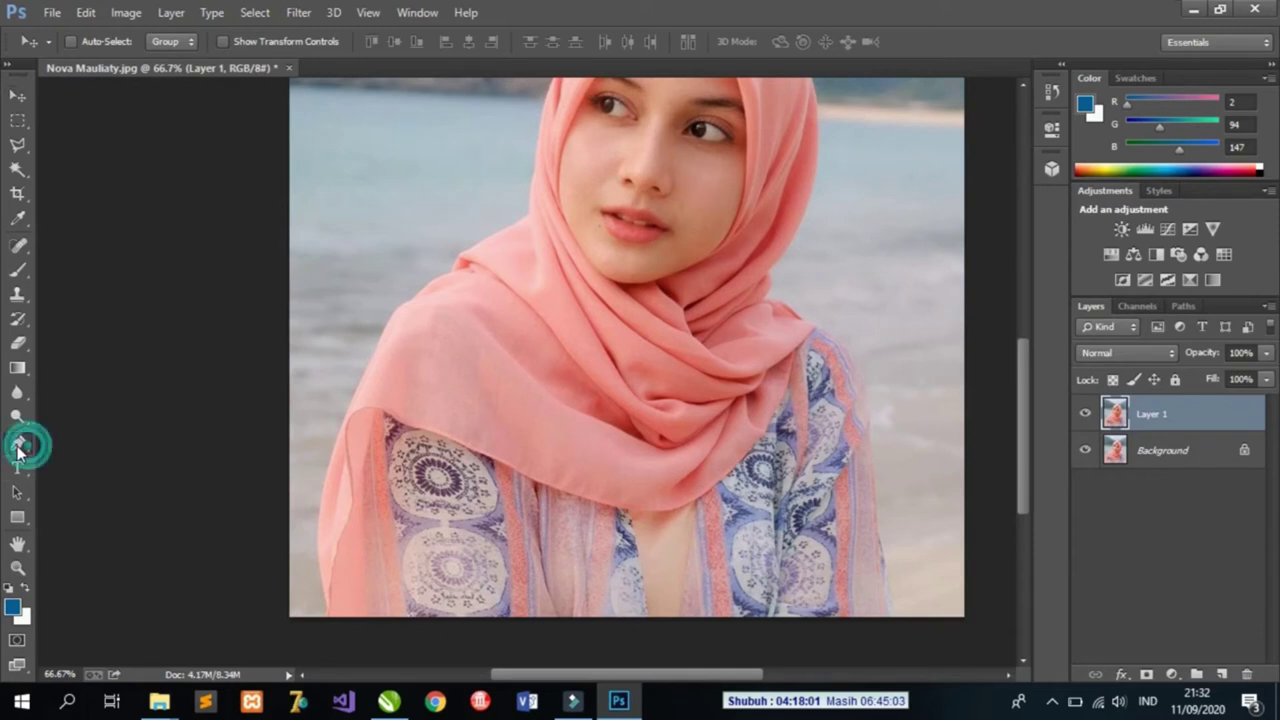
left_click(326, 622)
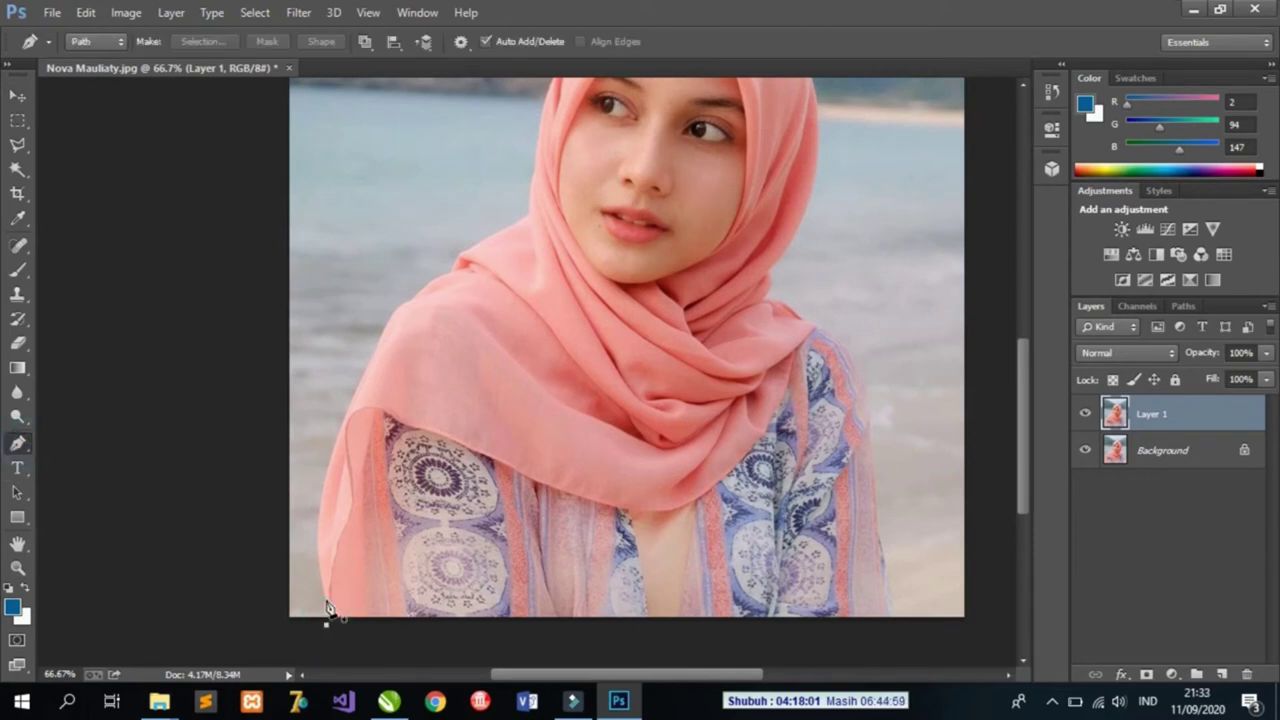
left_click(326, 598)
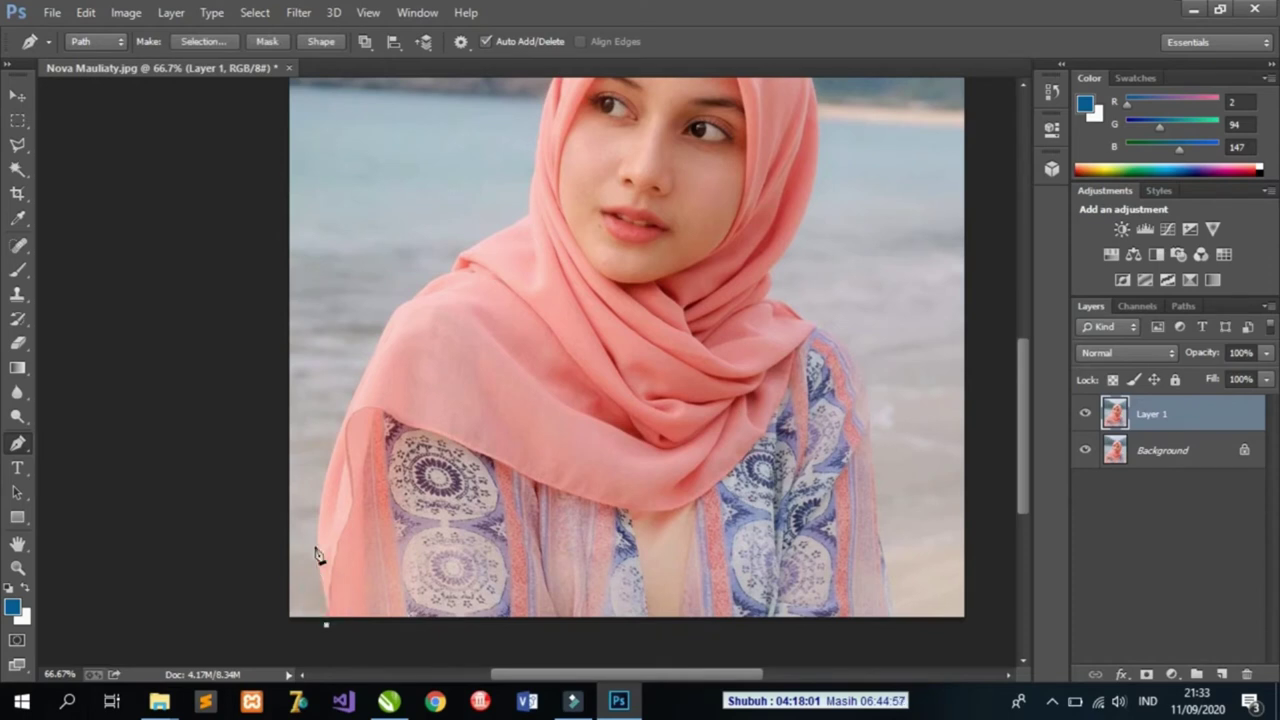
left_click_drag(322, 495, 338, 466)
left_click(322, 495, "alt")
left_click(349, 418)
left_click_drag(379, 340, 481, 262)
left_click(379, 340, "alt")
left_click(409, 303, "alt")
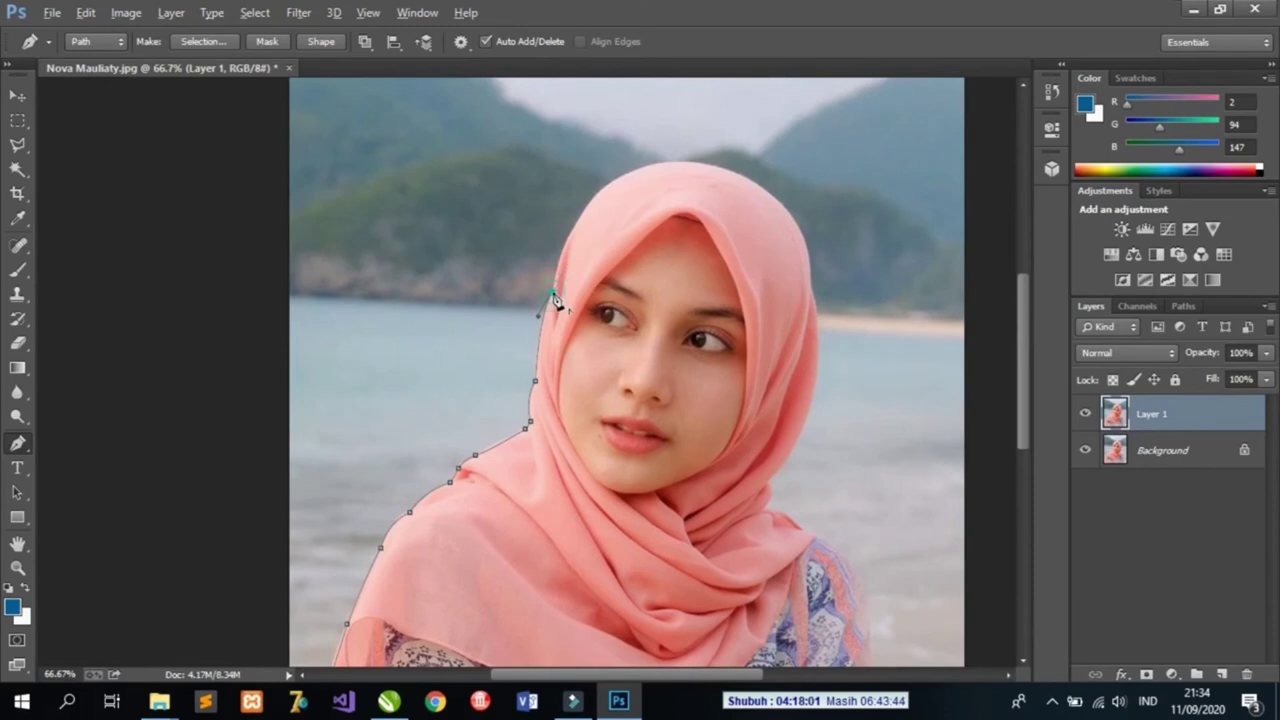
- Continue the path around the hijab beside her face, over the top, and down its right edge
left_click_drag(572, 233, 587, 218)
left_click(574, 233)
left_click_drag(700, 168, 795, 181)
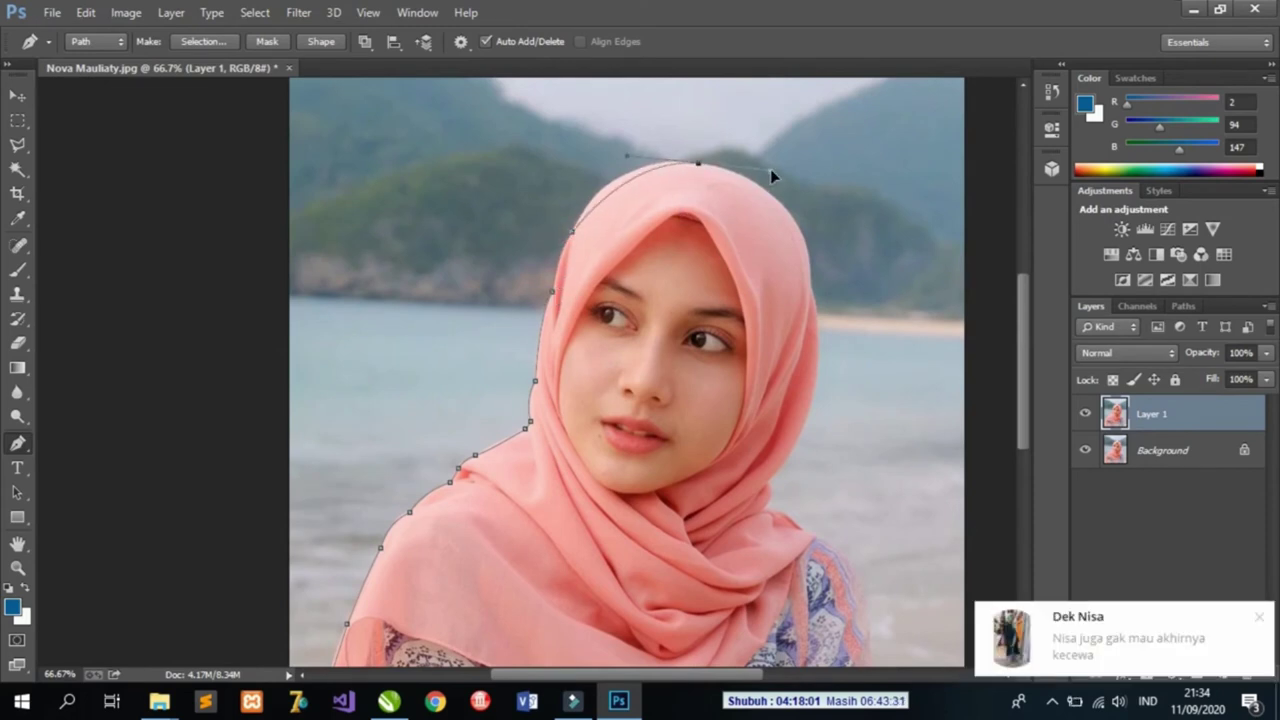
left_click(700, 170)
left_click_drag(811, 286, 815, 405)
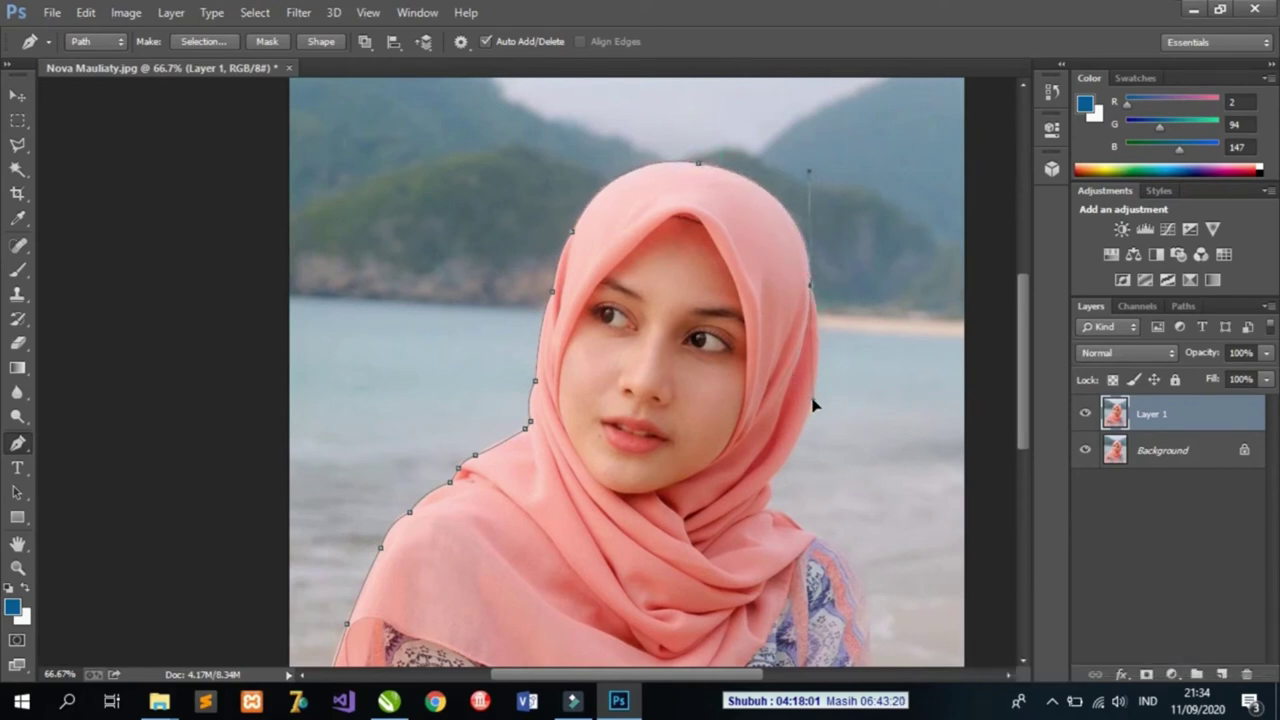
left_click(811, 287)
left_click(819, 333)
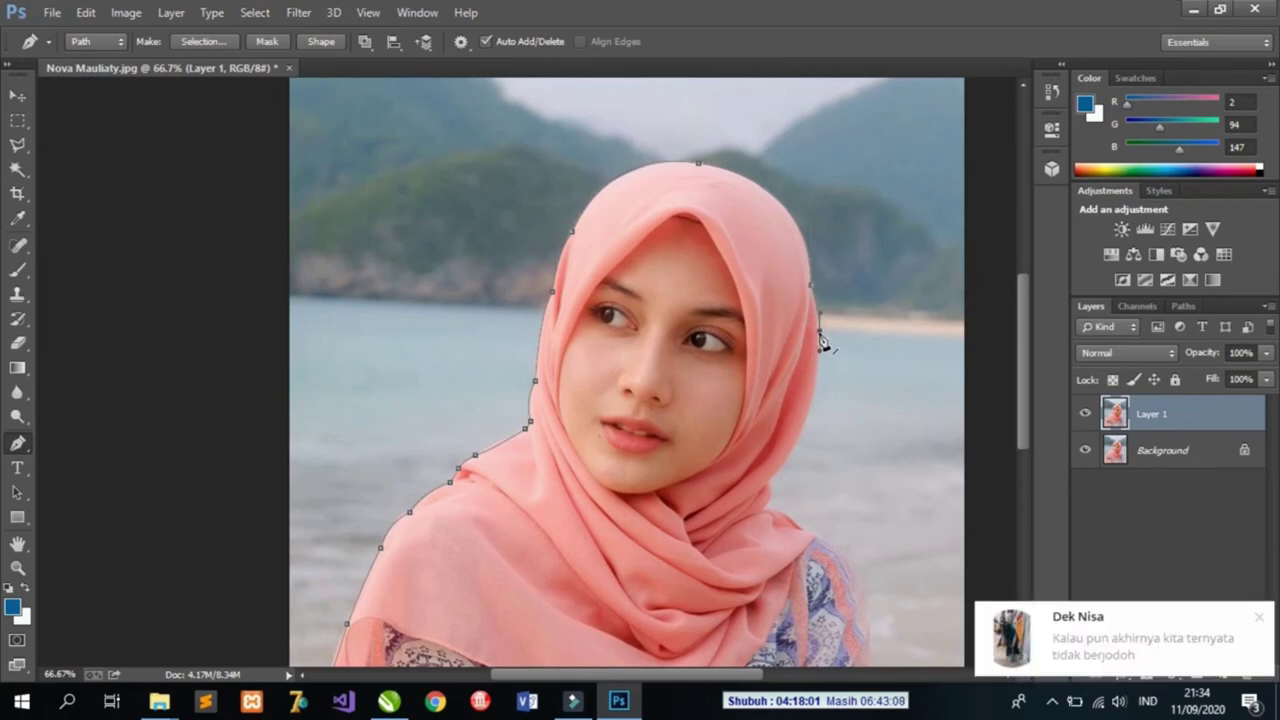
left_click_drag(770, 483, 712, 557)
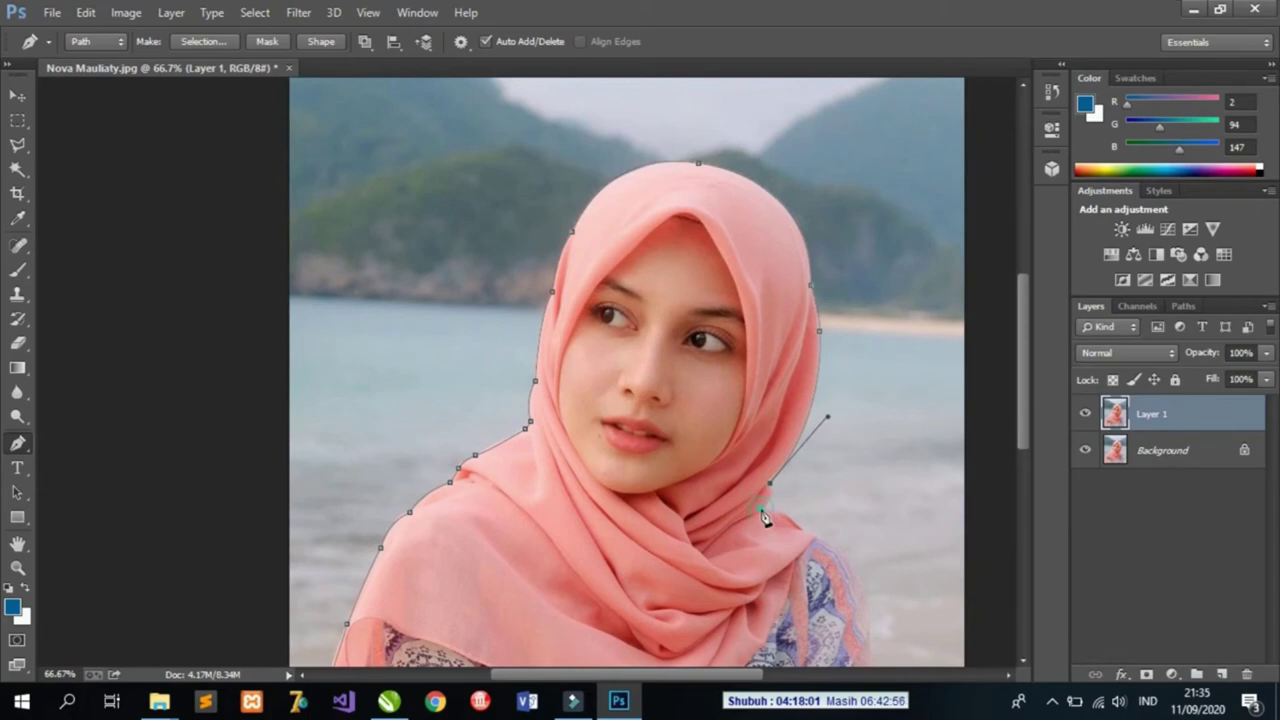
left_click_drag(802, 529, 824, 554)
left_click(1024, 661)
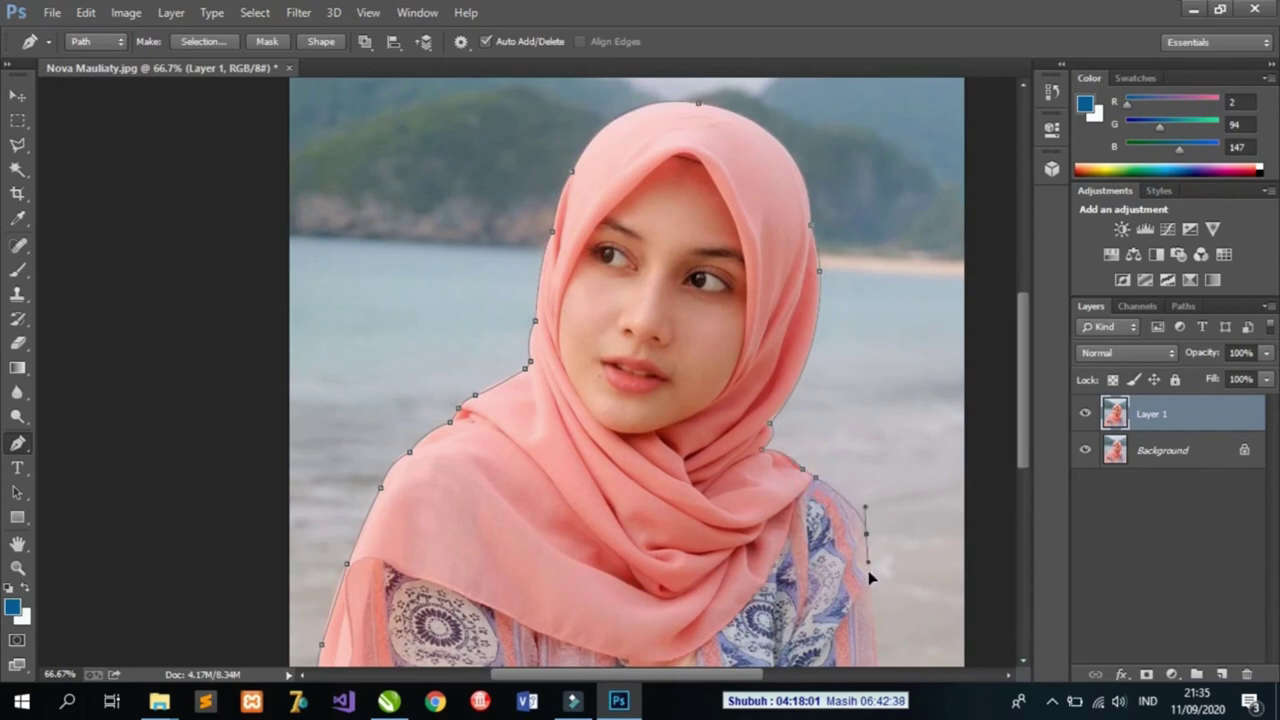
- Add anchors along the right shoulder to the bottom-right edge and close the path at the starting anchor
left_click_drag(866, 528, 875, 641)
left_click(1022, 665)
scroll(881, 665, "down", 1)
scroll(881, 665, "down", 2)
left_click(878, 573, "alt")
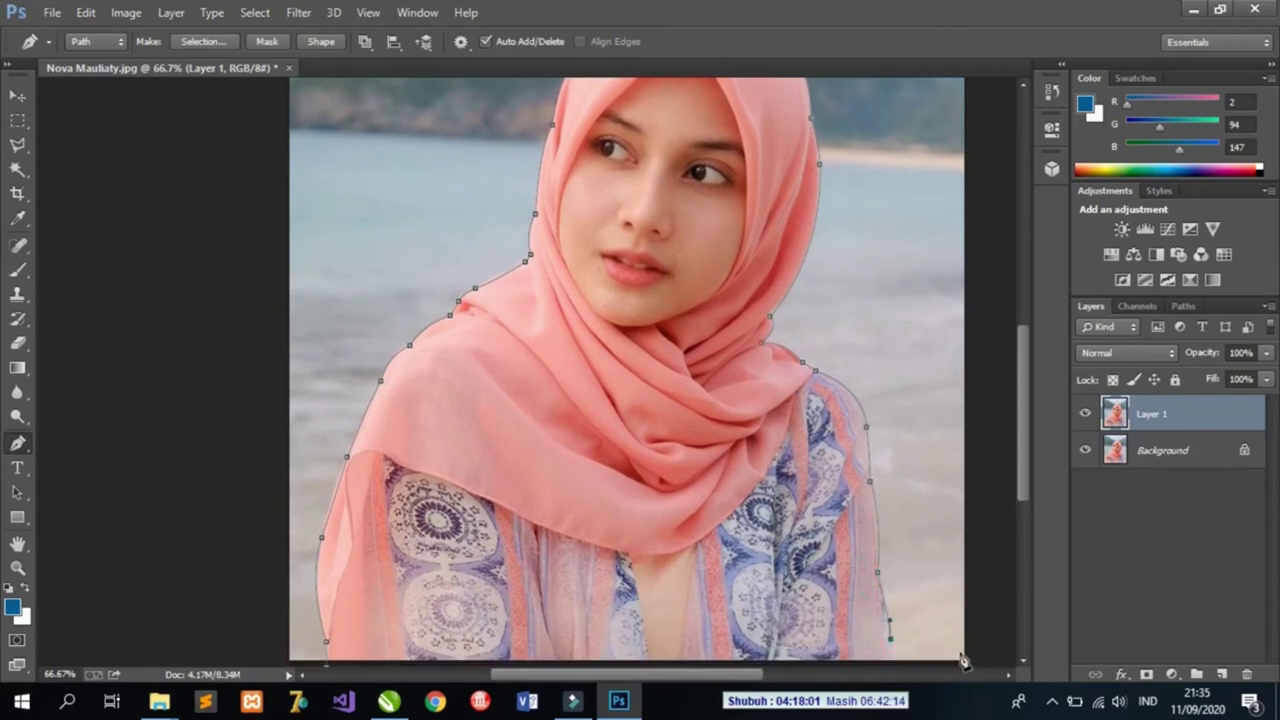
left_click(1022, 661)
left_click(895, 631)
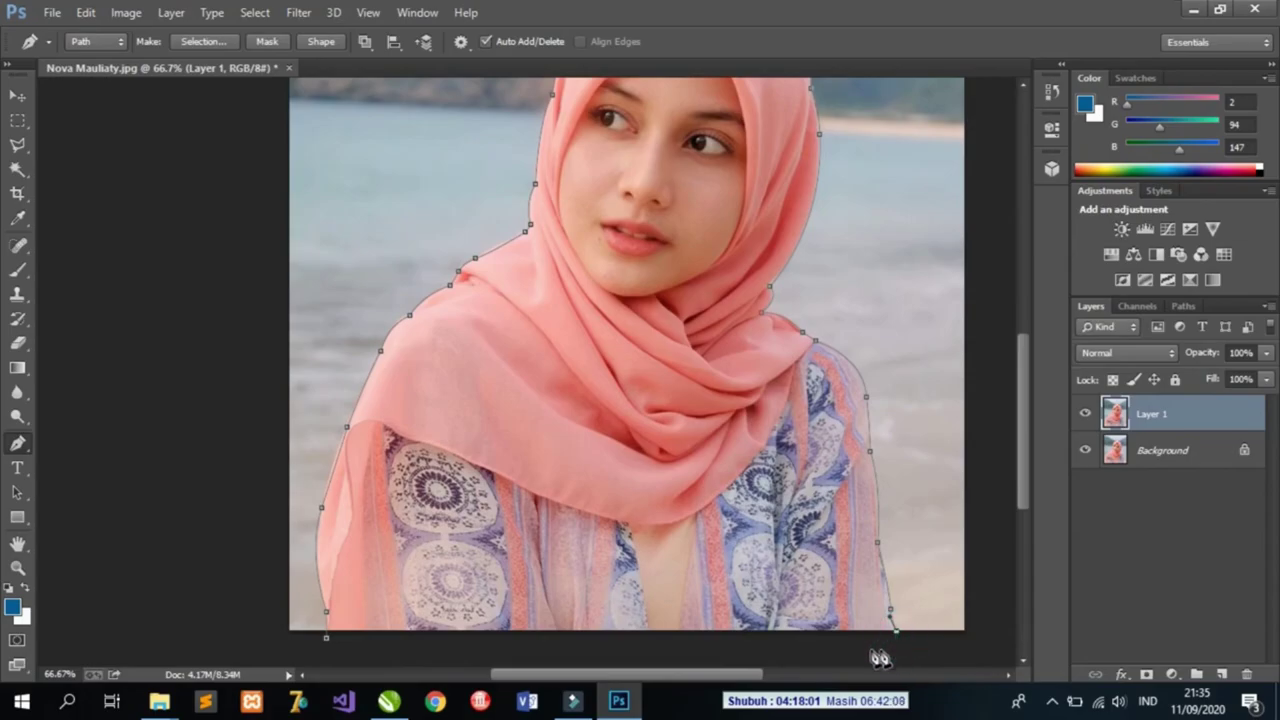
left_click(326, 637)
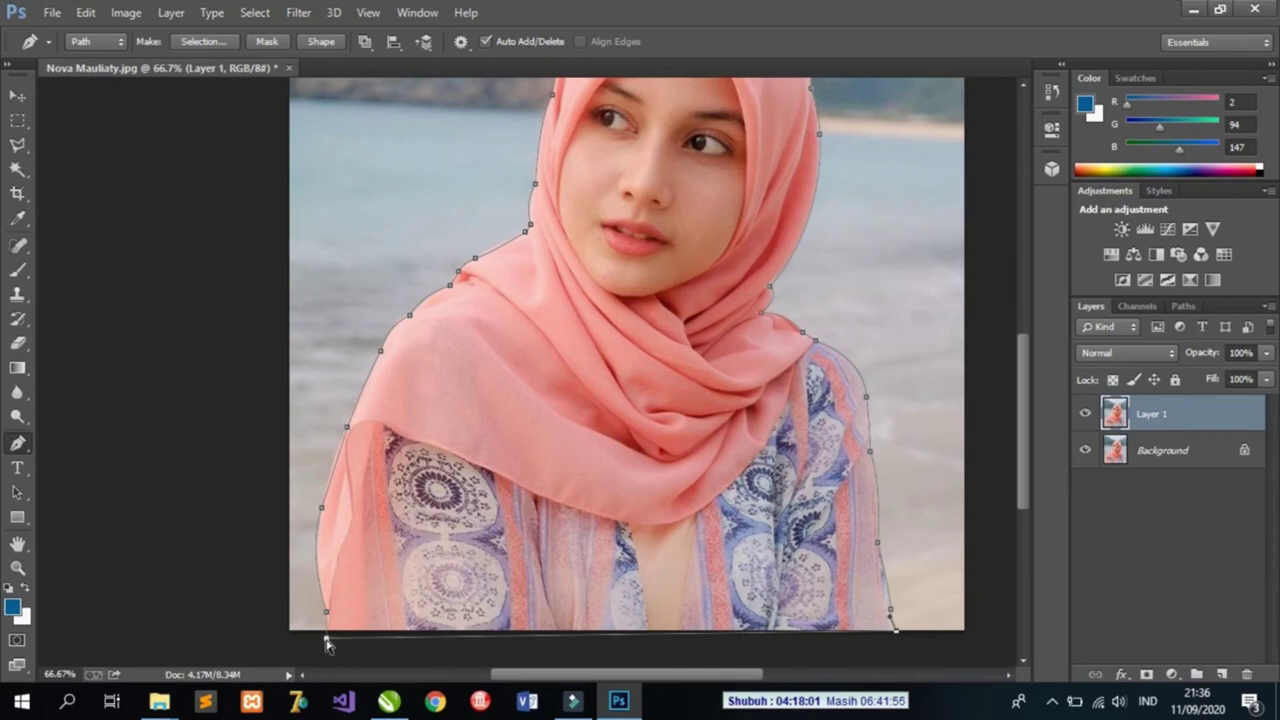
- Load the closed pen path as an active selection around the woman with Ctrl+Enter
left_click(326, 638)
key("ctrl+Return")
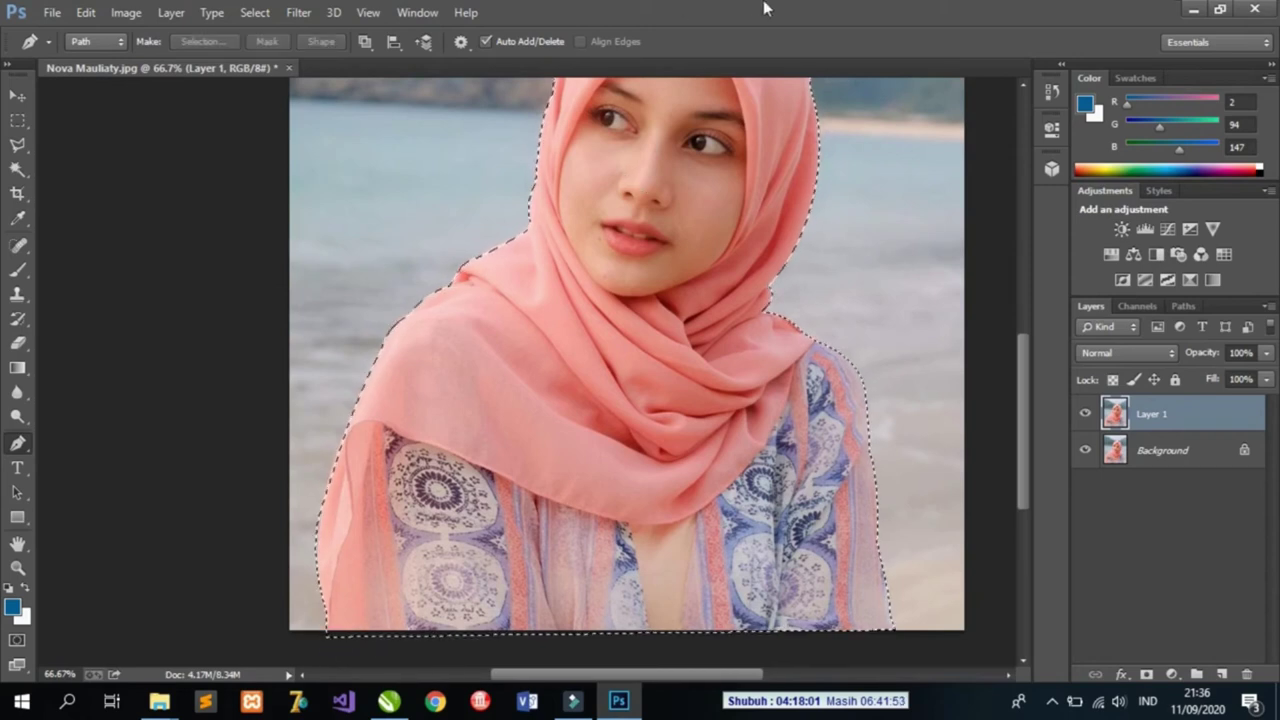
left_click_drag(1029, 443, 1029, 380)
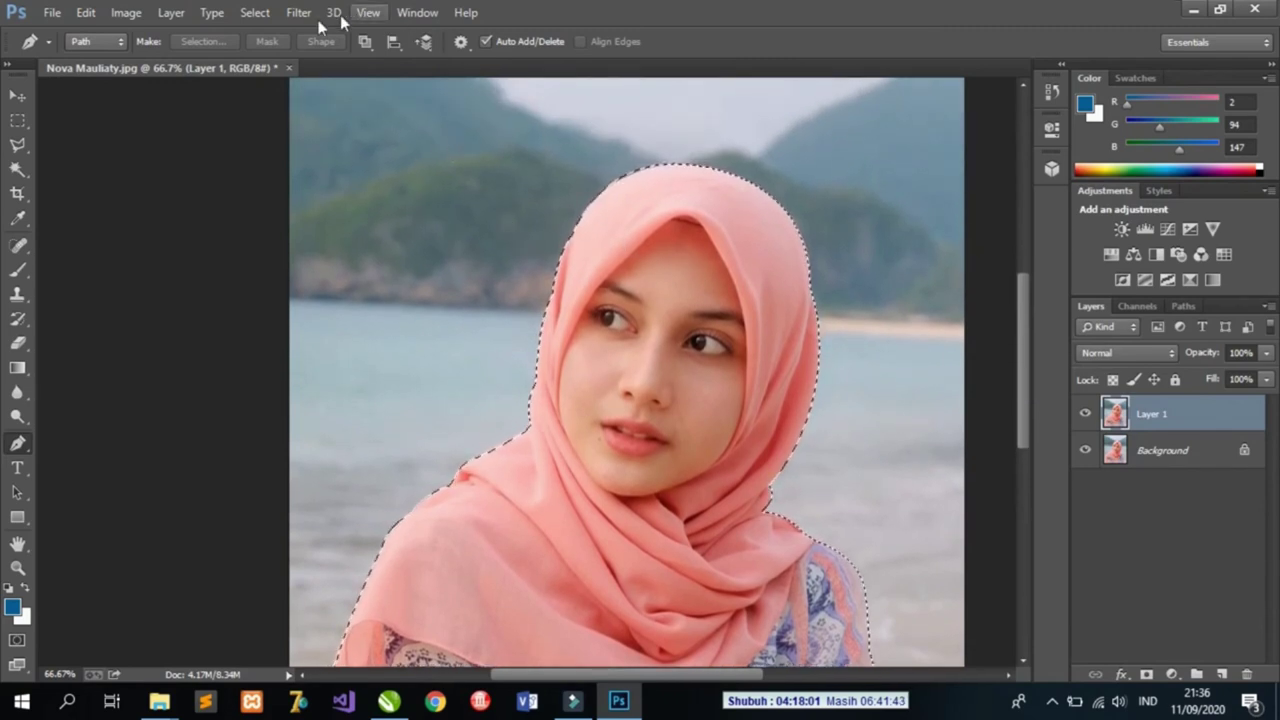
left_click(255, 14)
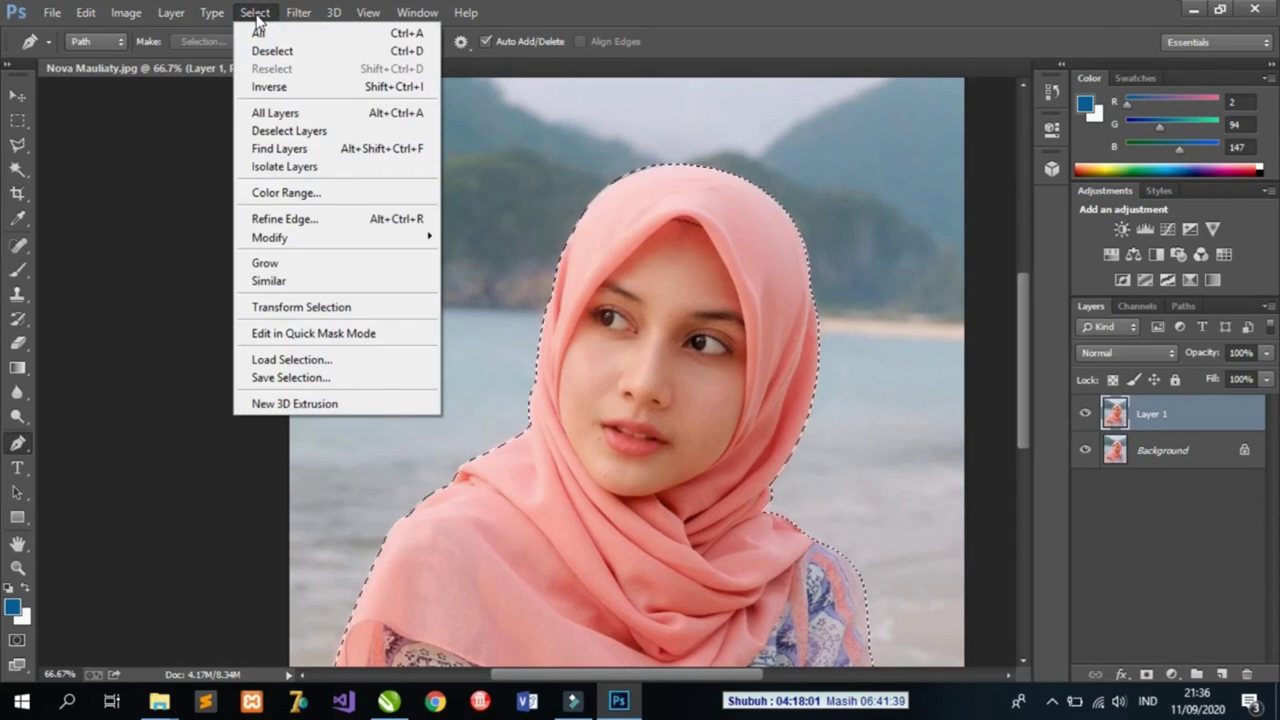
- Invert the selection onto the beach background and hide the Background layer
left_click(287, 90)
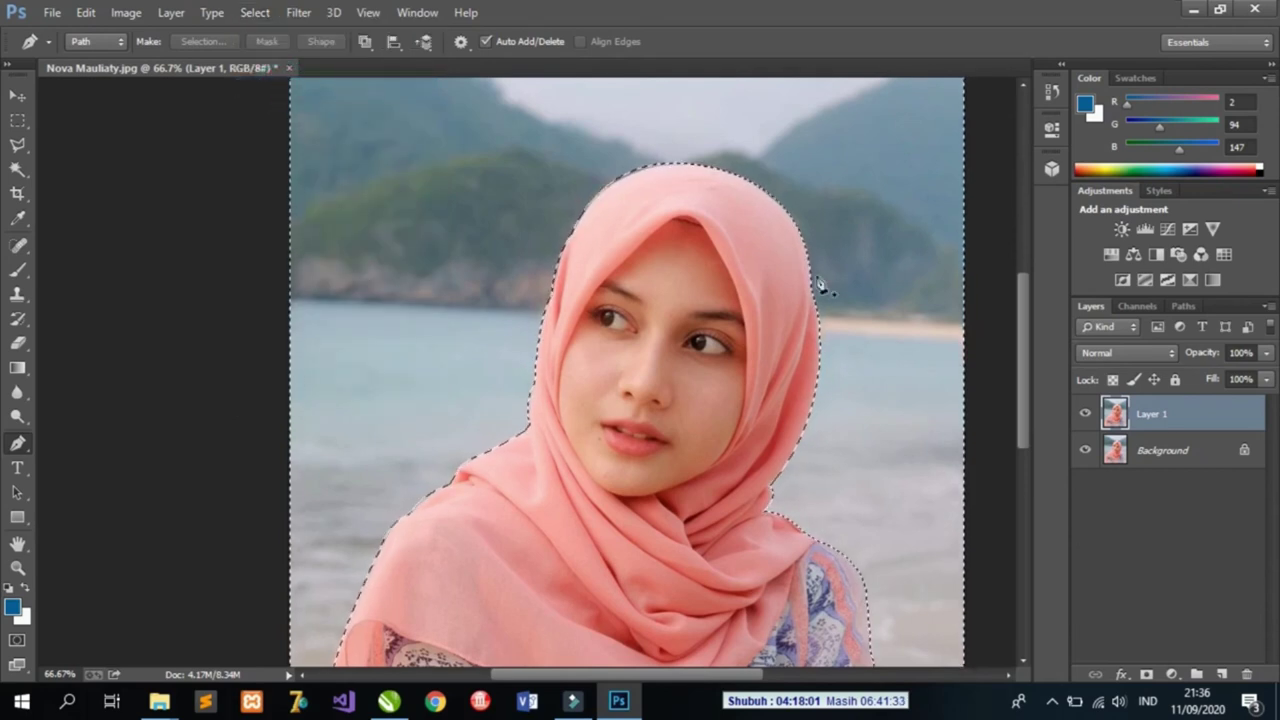
mouse_move(1024, 313)
left_mouse_down()
mouse_move(1030, 413)
mouse_move(1024, 288)
mouse_move(1029, 374)
left_mouse_up()
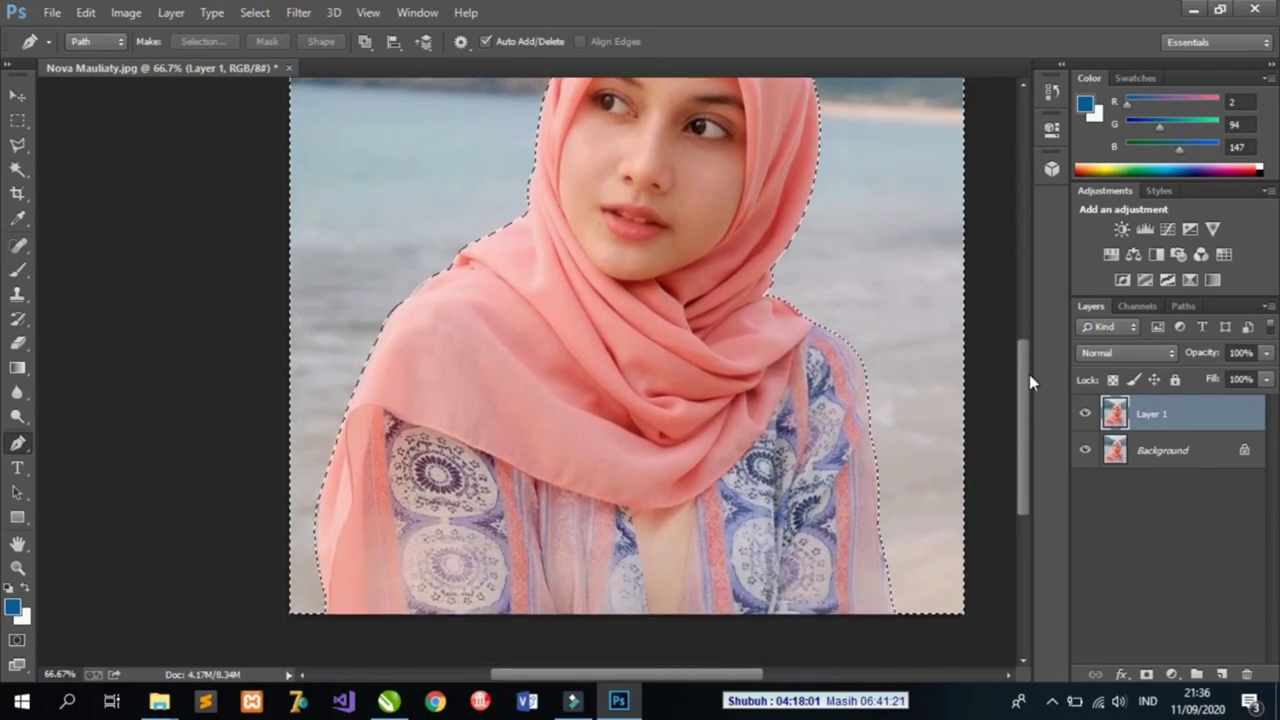
left_click_drag(1030, 374, 1027, 267)
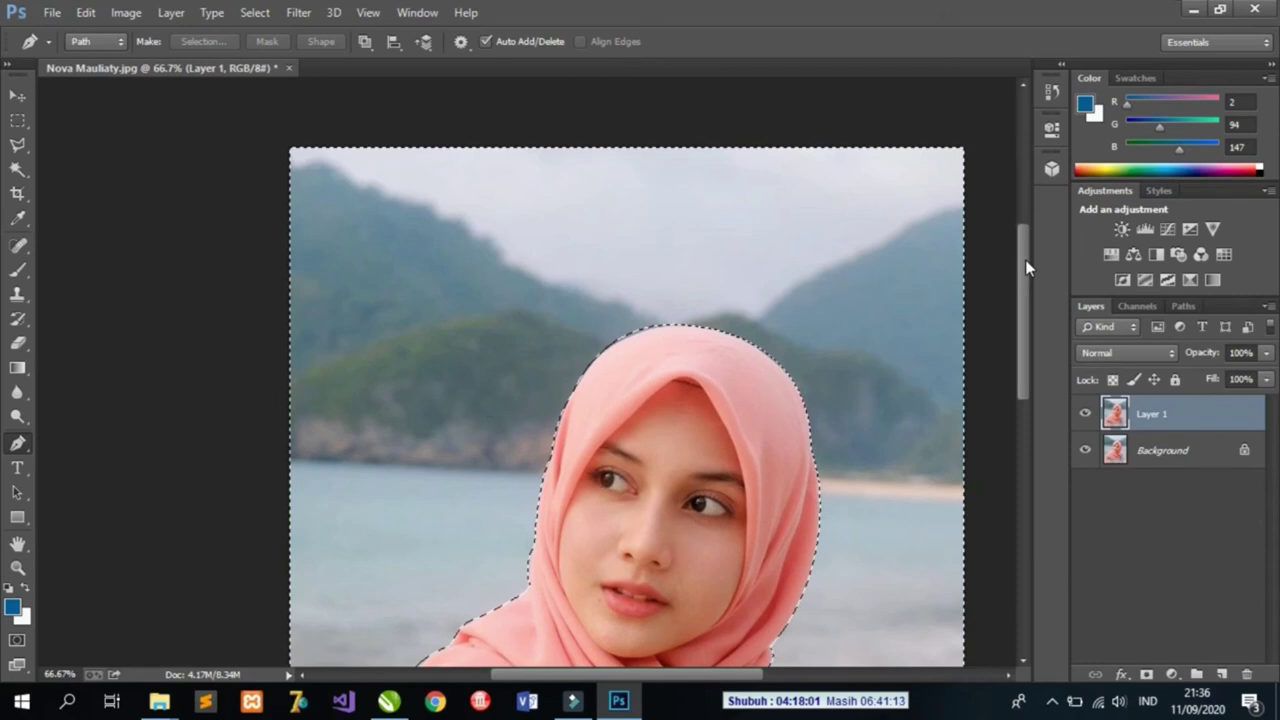
left_click_drag(1025, 267, 1022, 333)
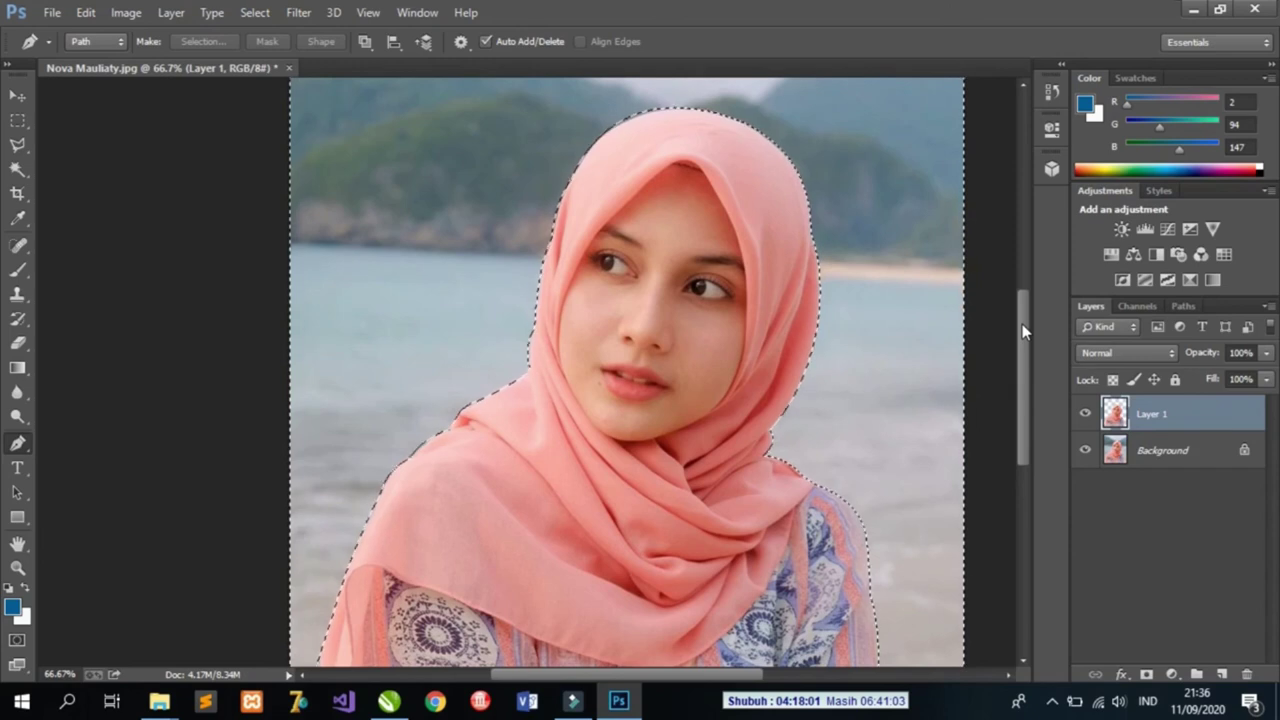
left_click(1087, 451)
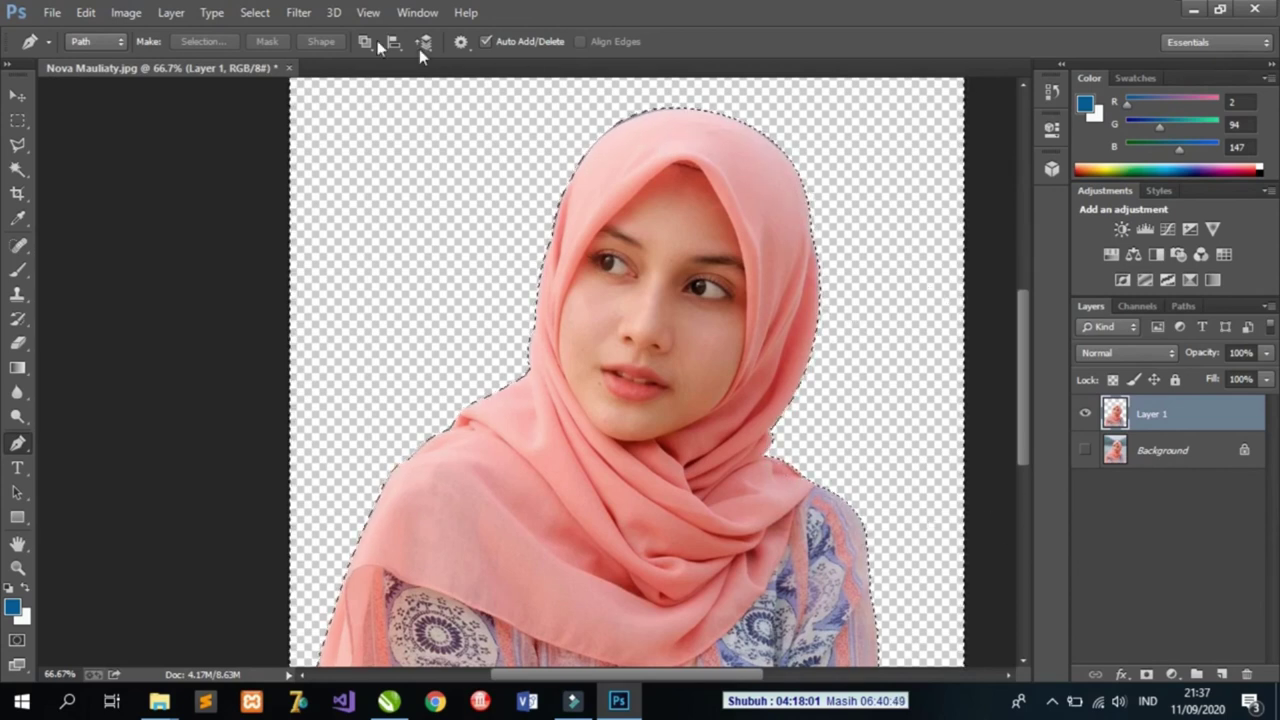
- Deselect the cut-out woman with Select > Deselect and switch to the Move tool
left_click(259, 16)
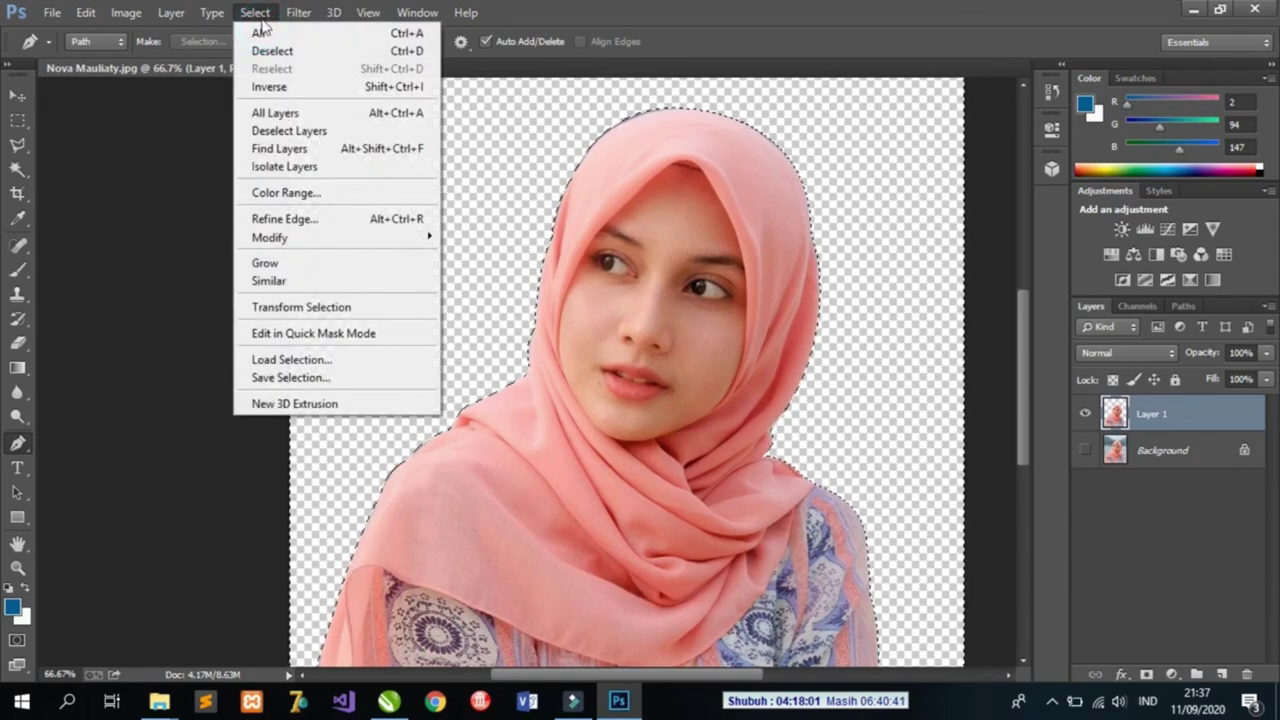
left_click(268, 56)
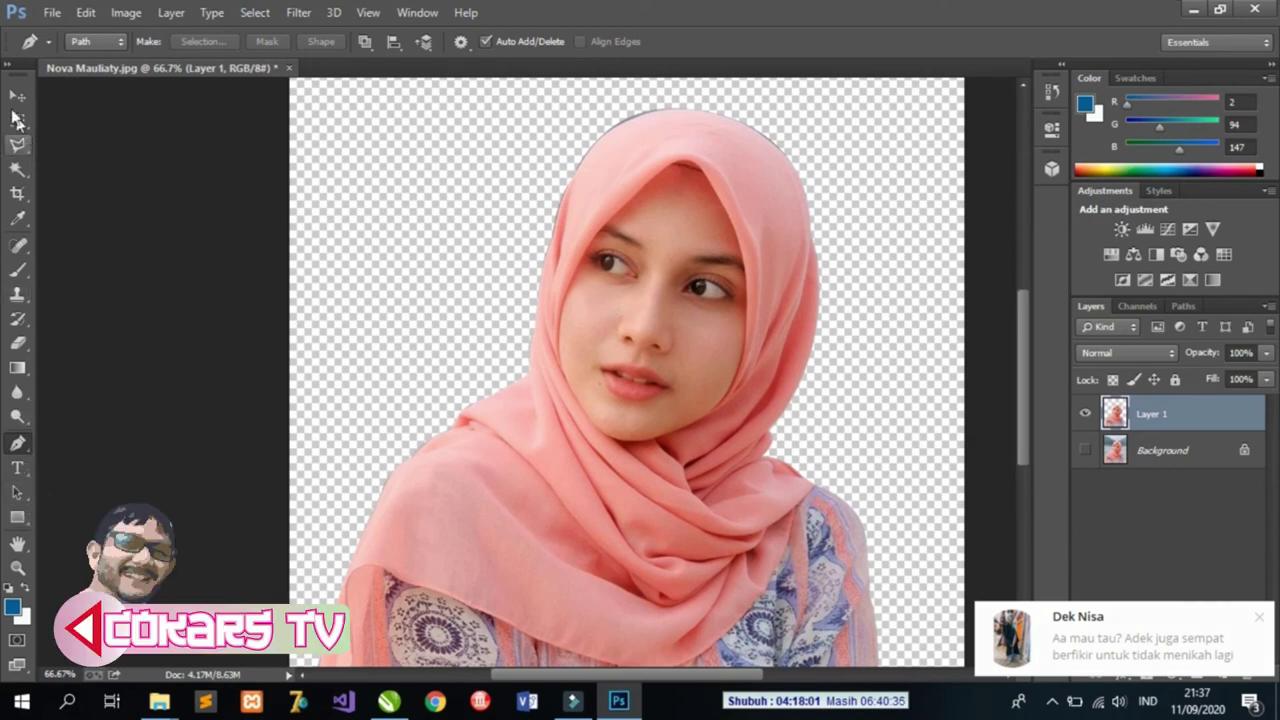
left_click(17, 95)
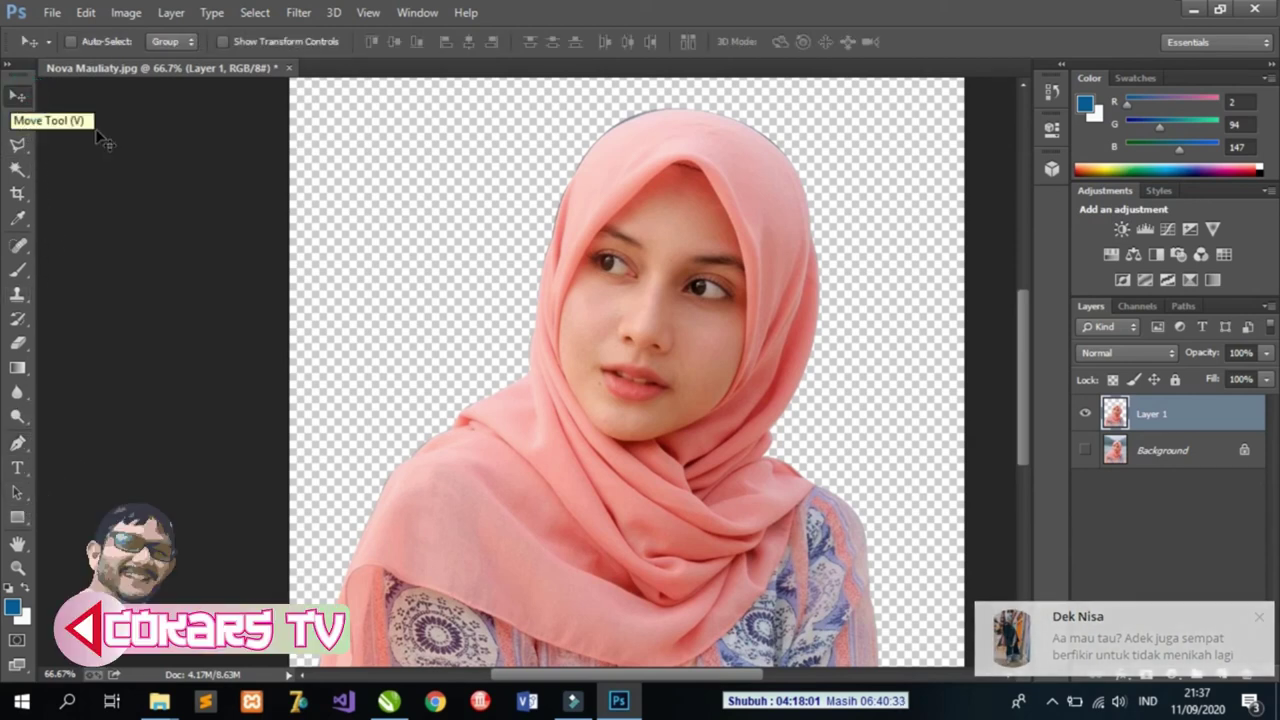
left_click_drag(1026, 364, 1024, 395)
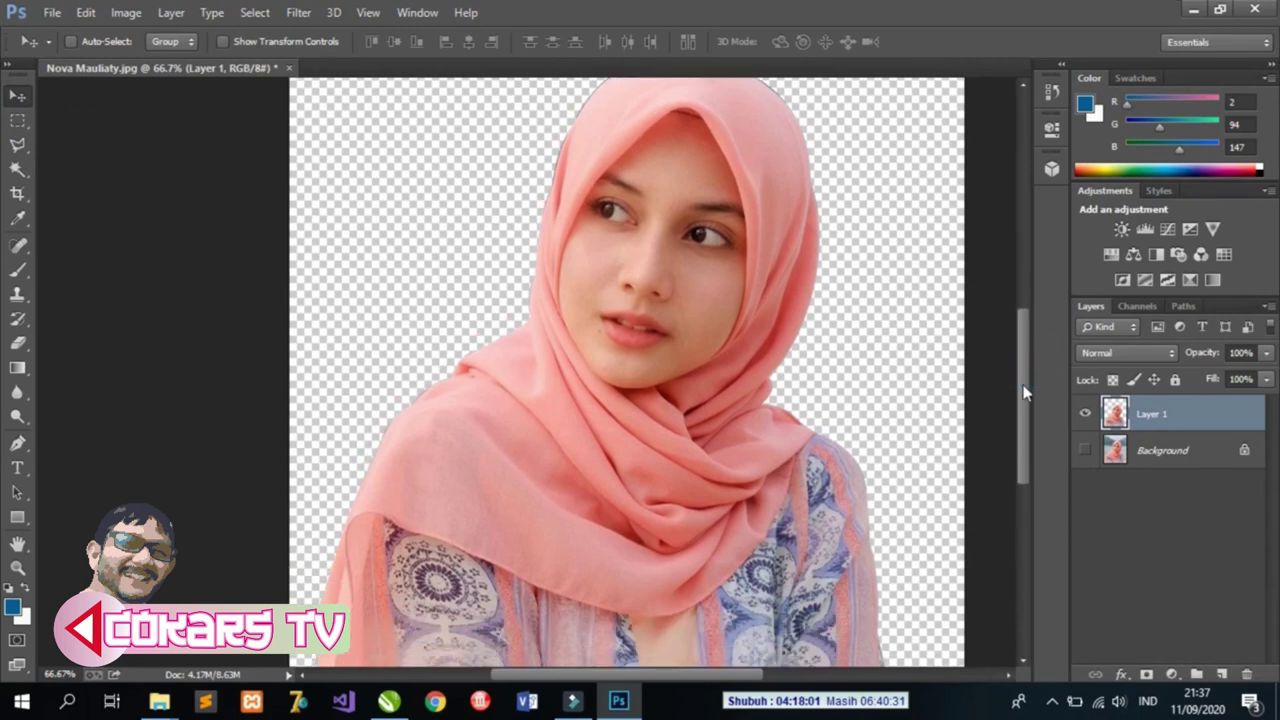
left_click(17, 567)
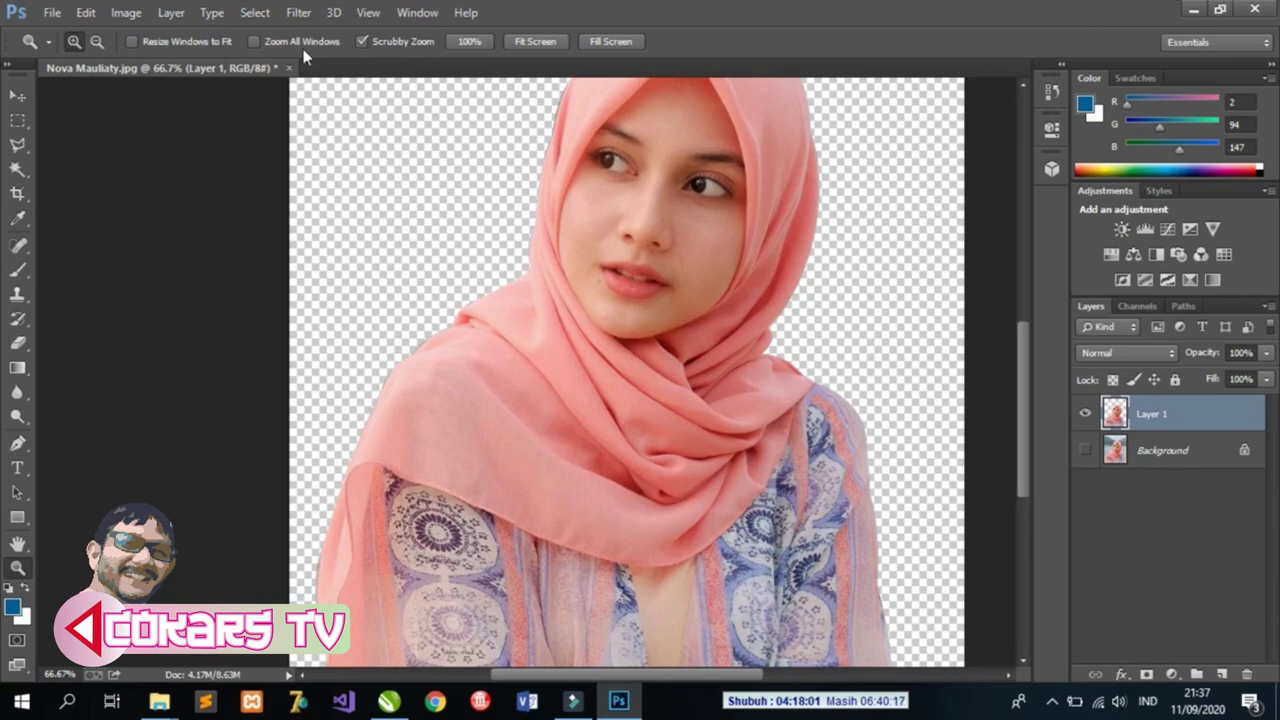
- Zoom the view out to 33.3% to show the whole cut-out woman, then return to the Move tool
left_click(97, 42)
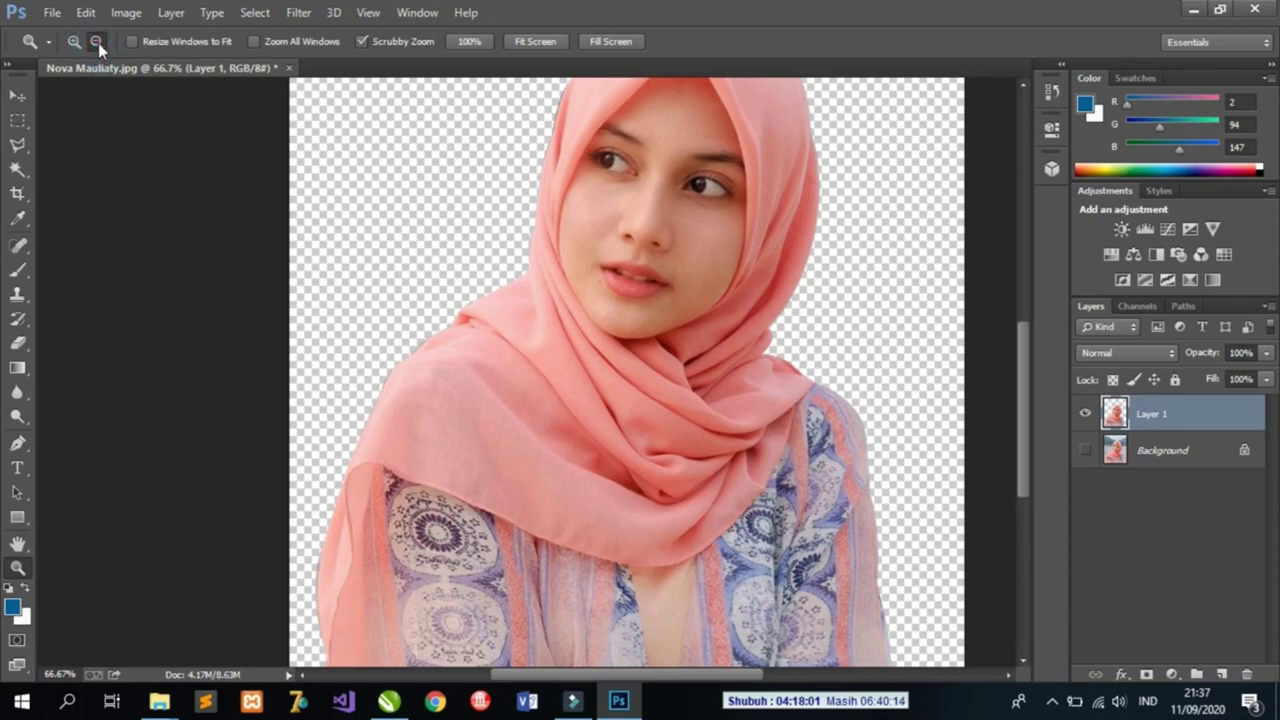
left_click(407, 235)
left_click(408, 235)
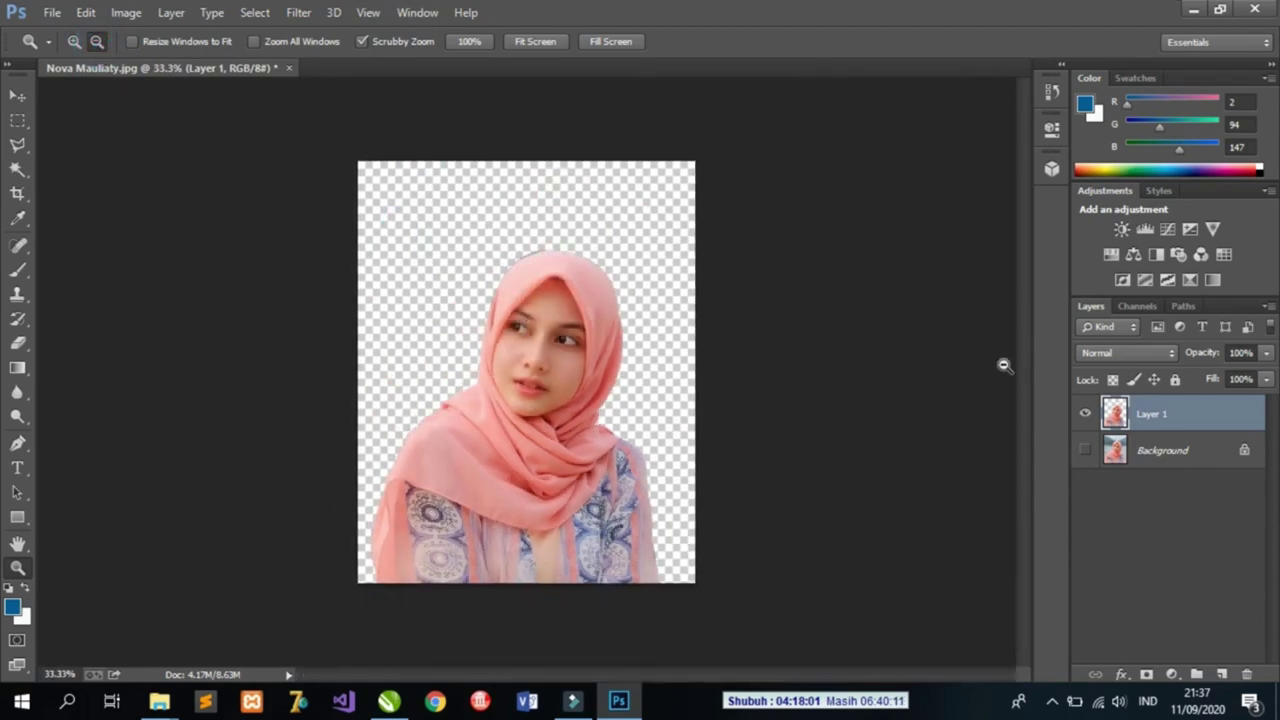
left_click(19, 96)
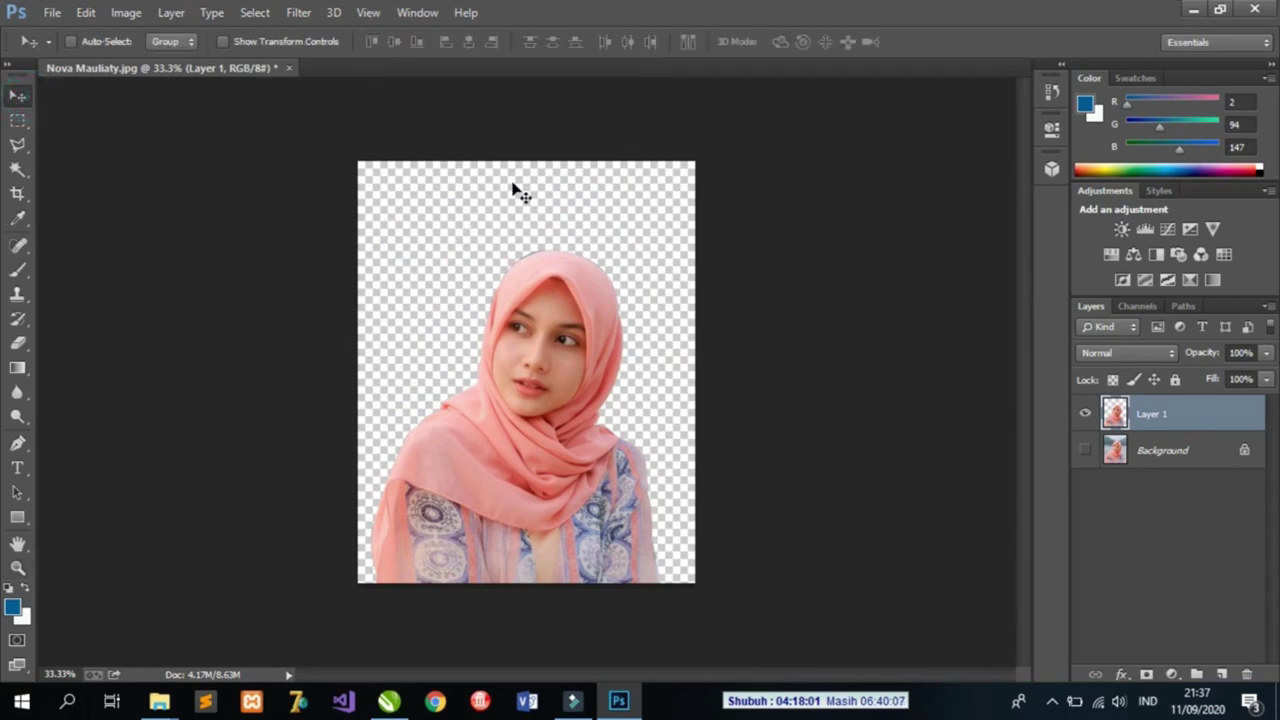